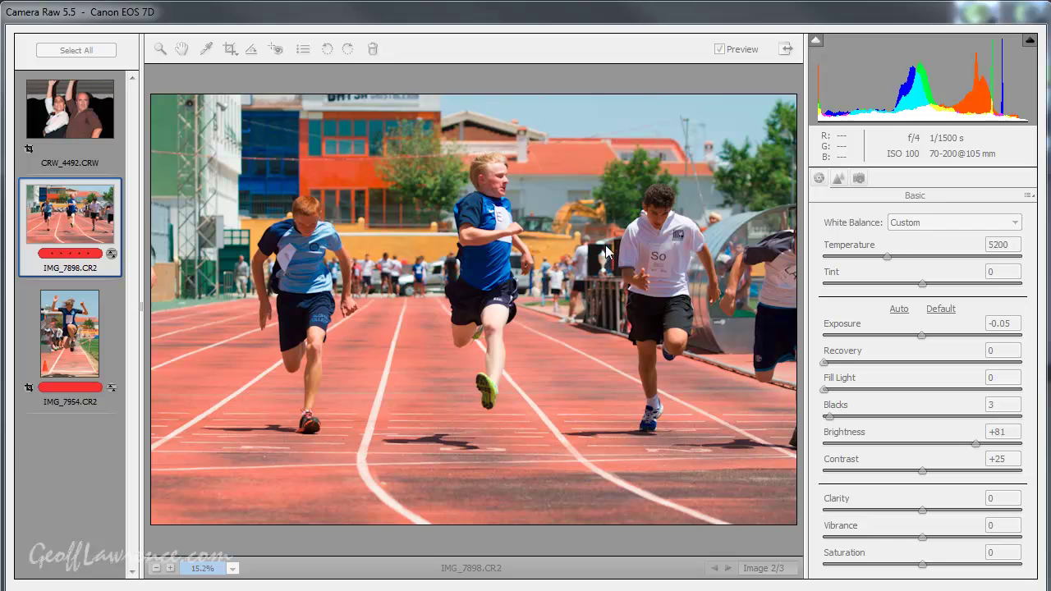
Sample the sky in IMG_7898 with the White Balance tool, giving Temperature 2950 and Tint -47
key(i)
click(585, 134)
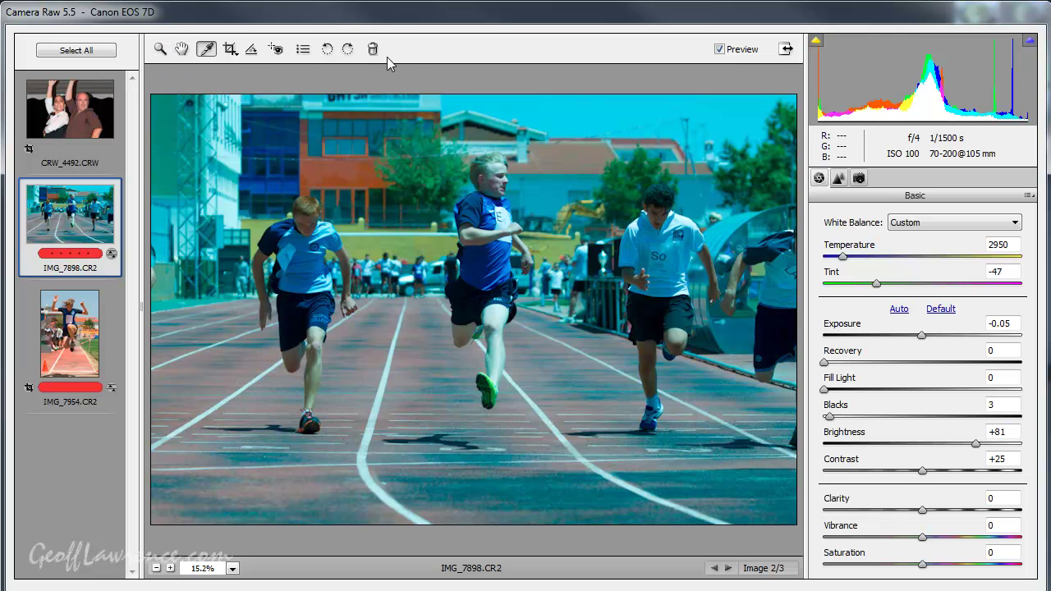
click(90, 128)
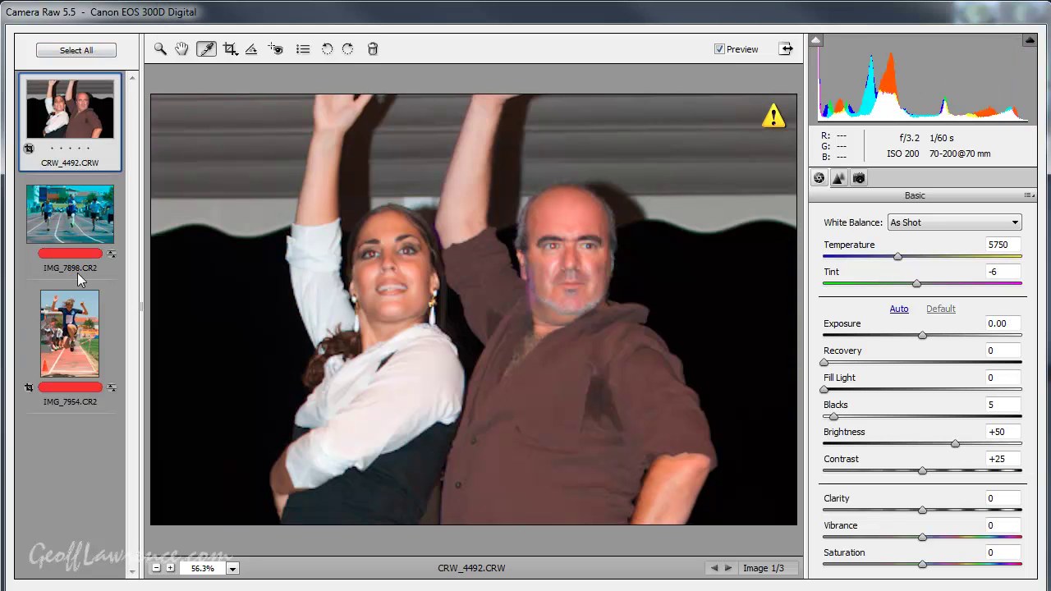
click(81, 235)
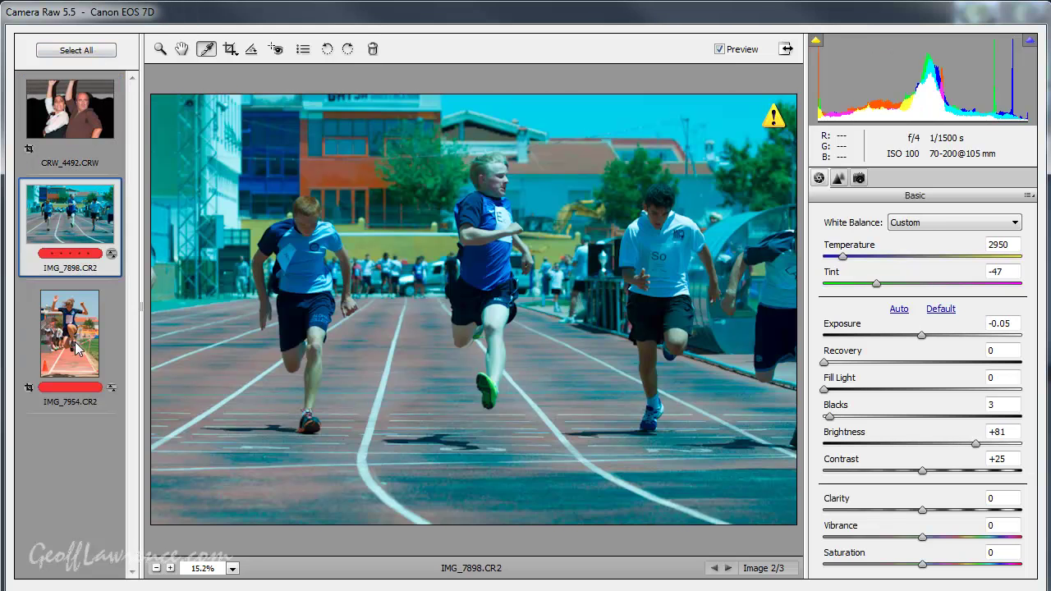
click(78, 345)
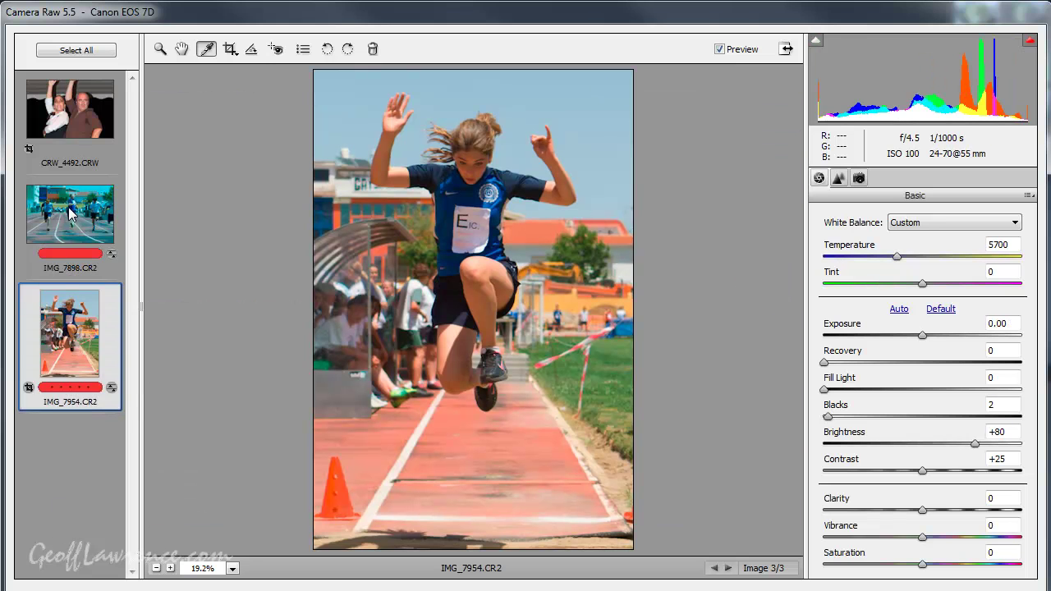
key(Up)
click(68, 110)
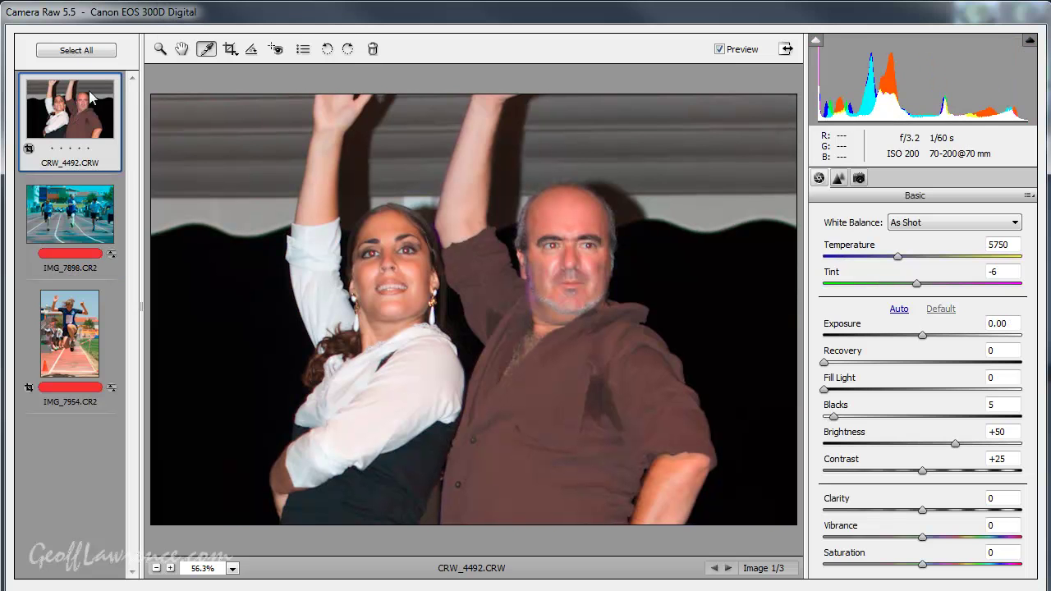
click(74, 53)
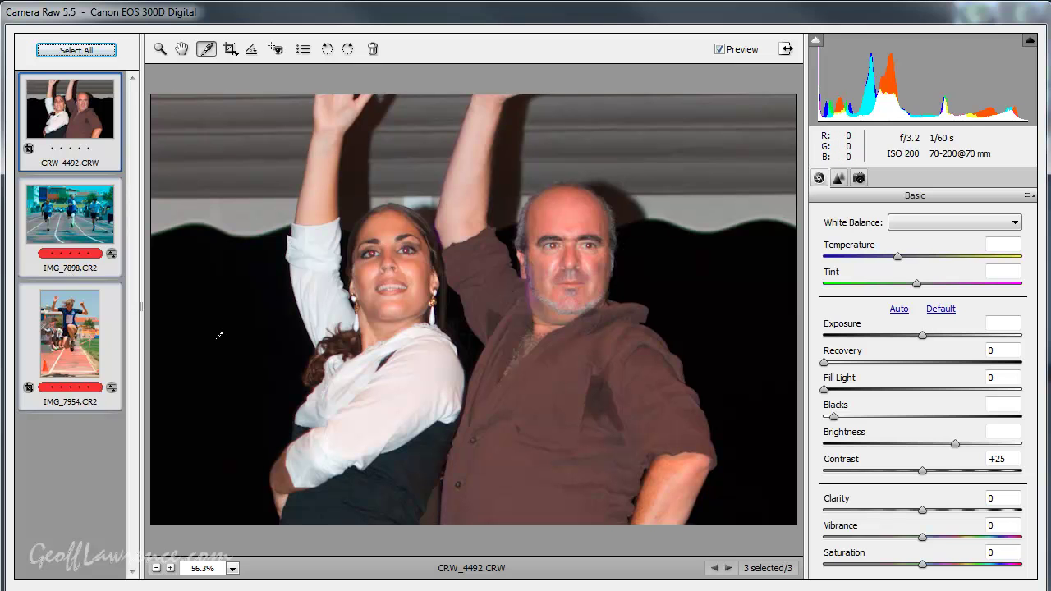
click(69, 328)
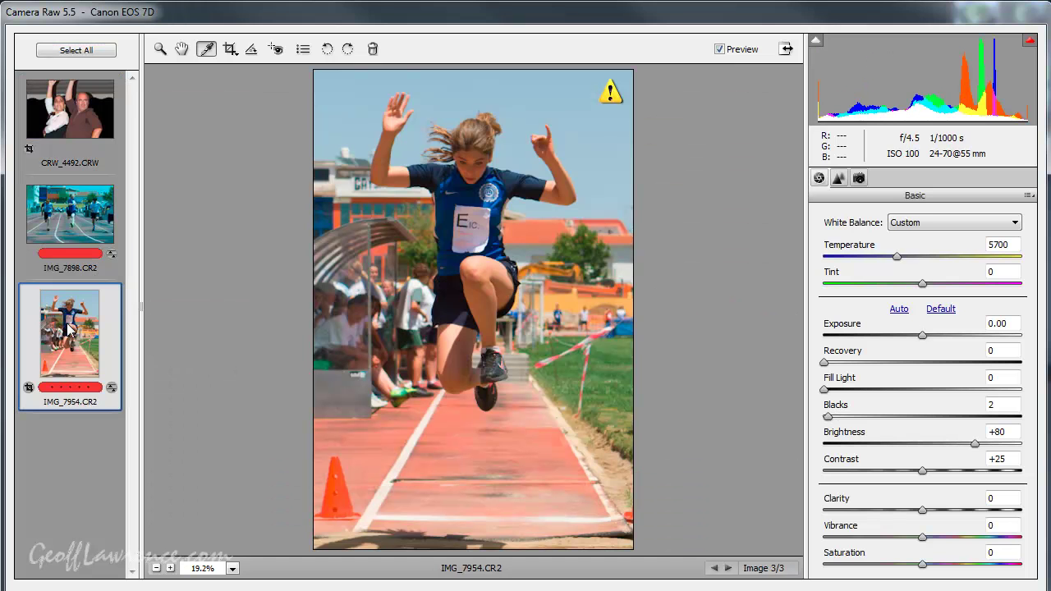
click(63, 203)
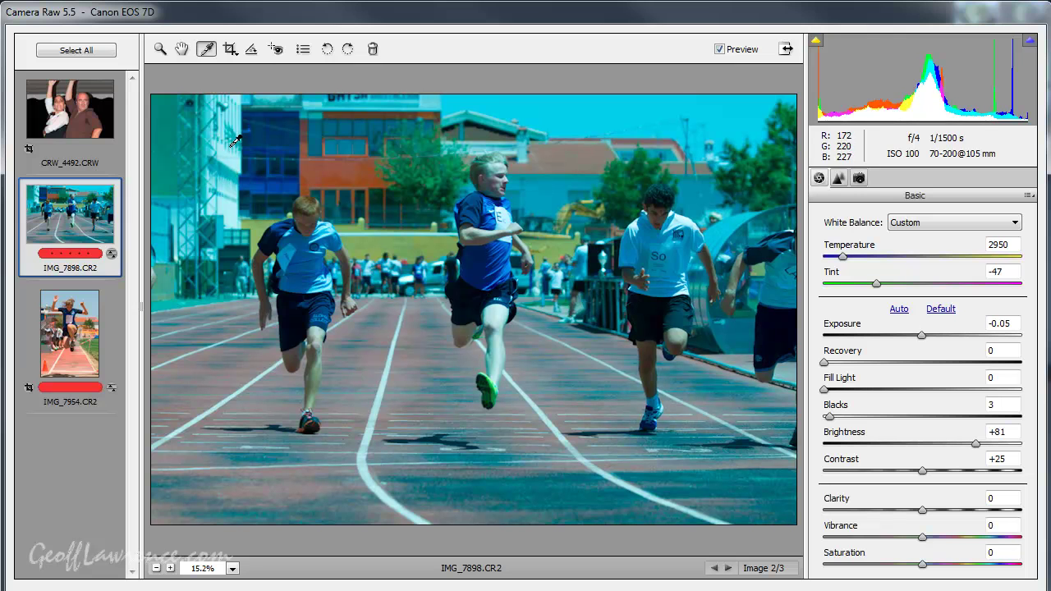
click(160, 51)
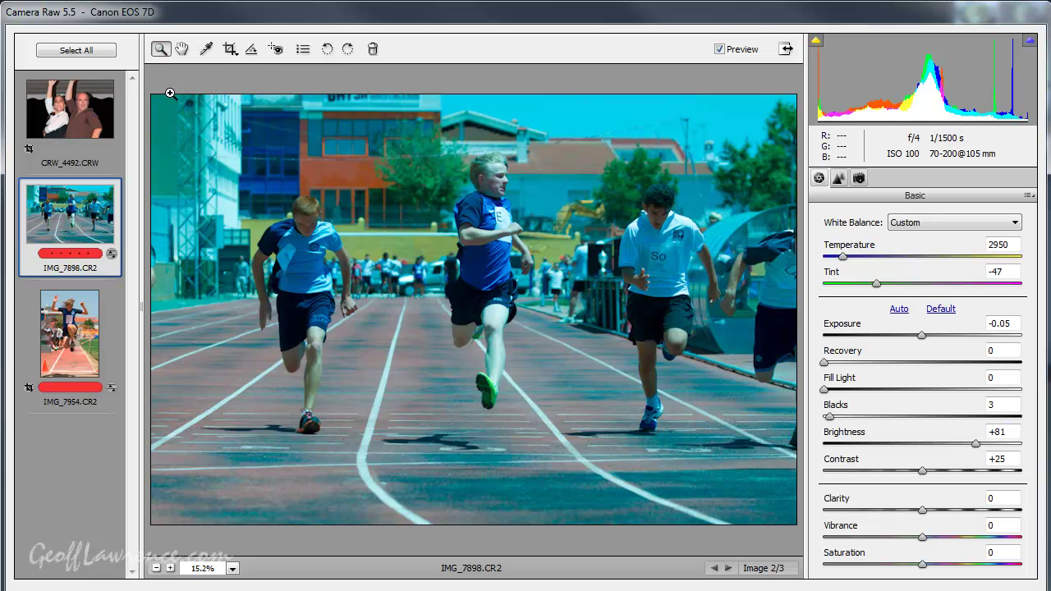
click(464, 310)
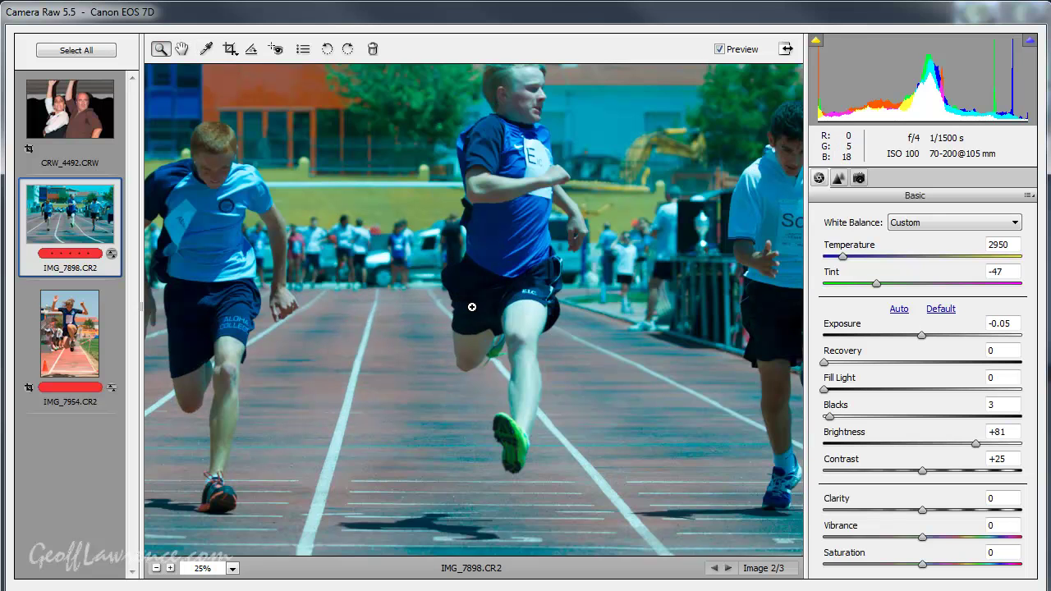
click(468, 306)
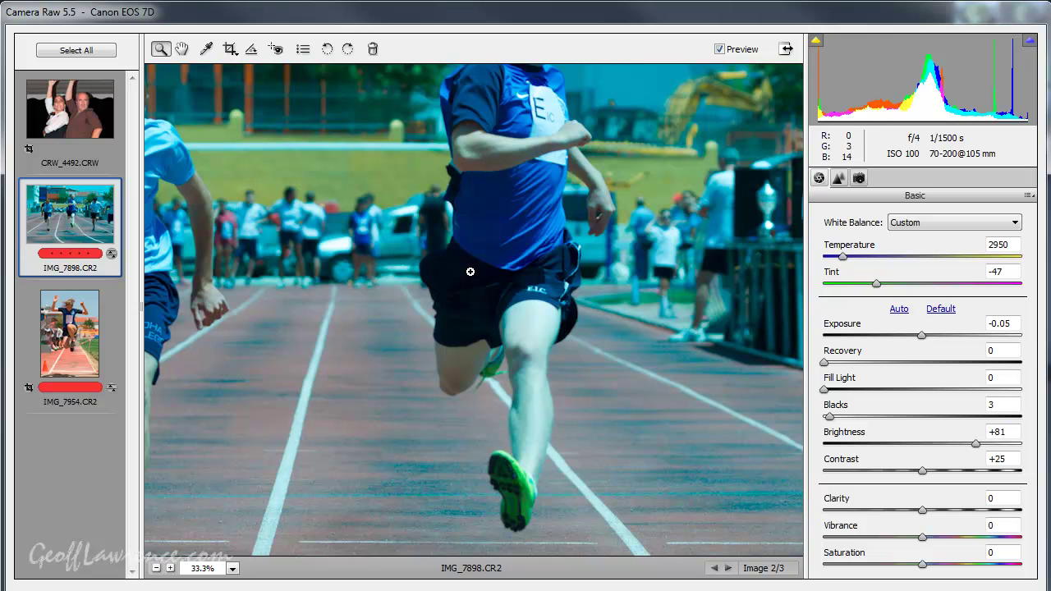
key(alt)
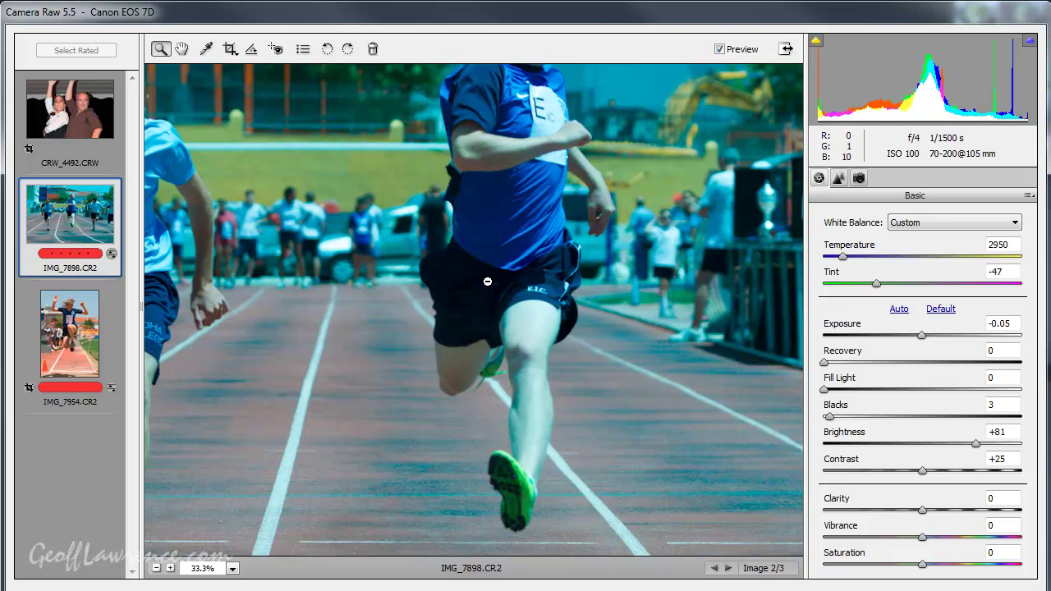
alt+click(488, 282)
alt+click(480, 288)
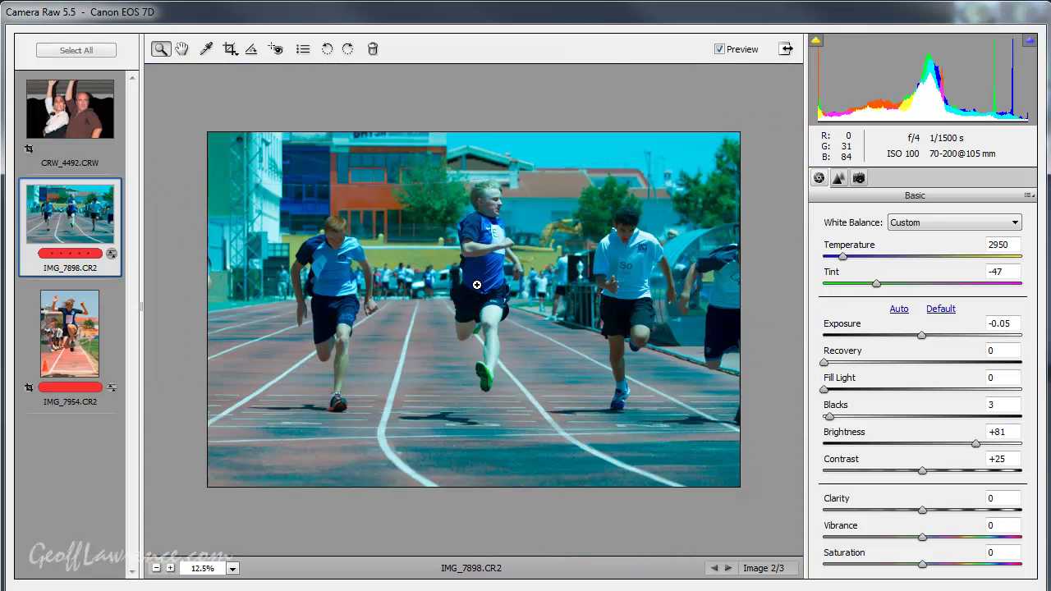
right_click(532, 250)
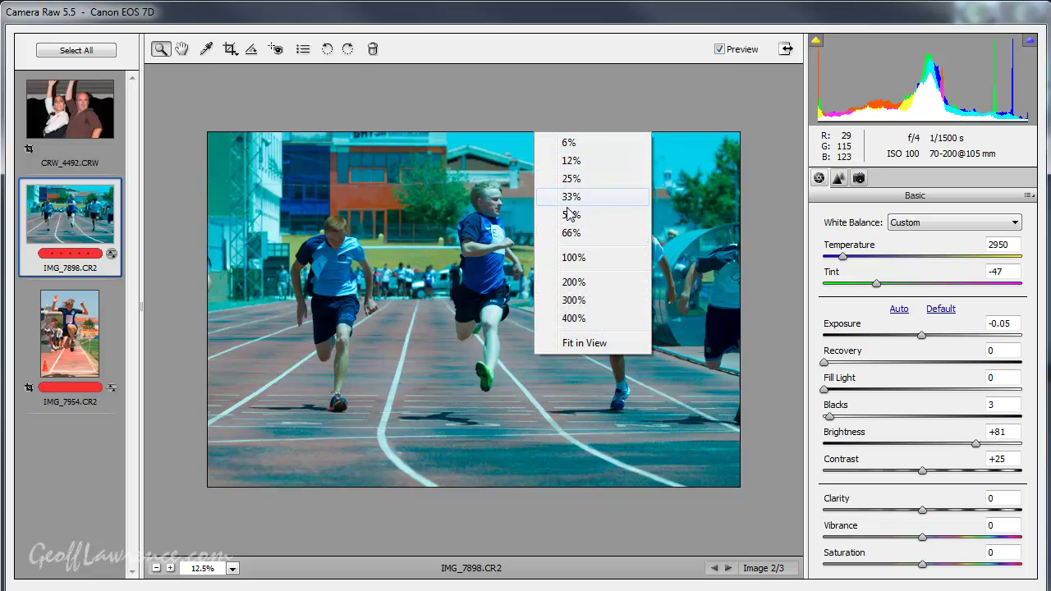
click(589, 345)
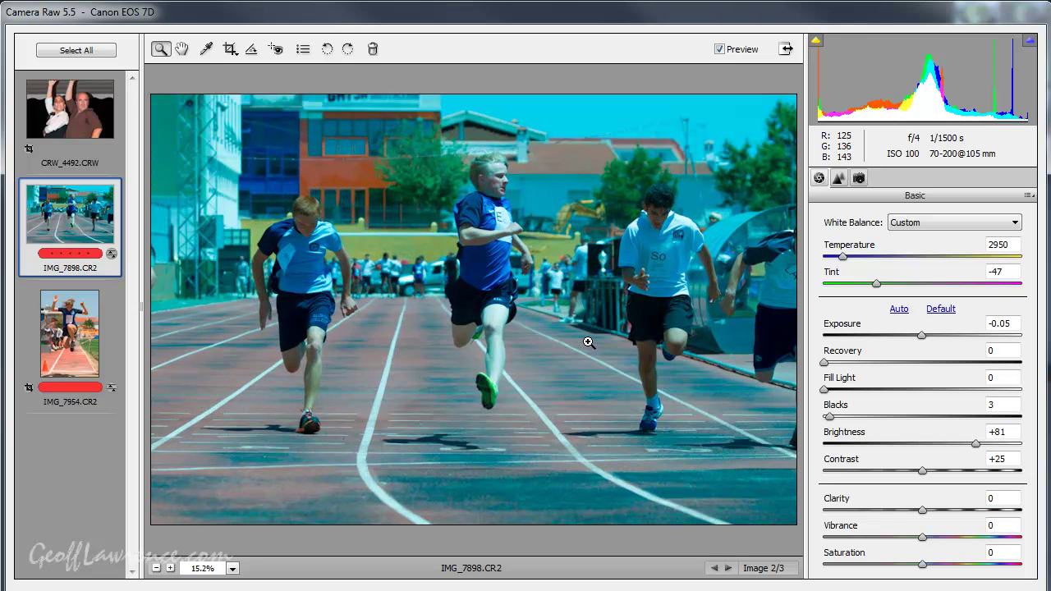
click(182, 50)
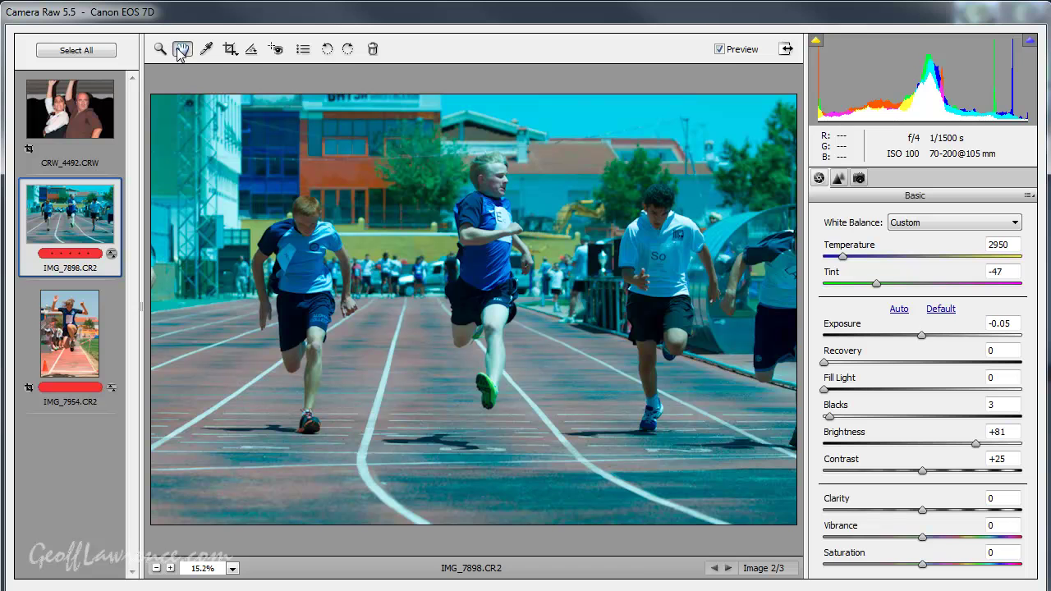
right_click(495, 303)
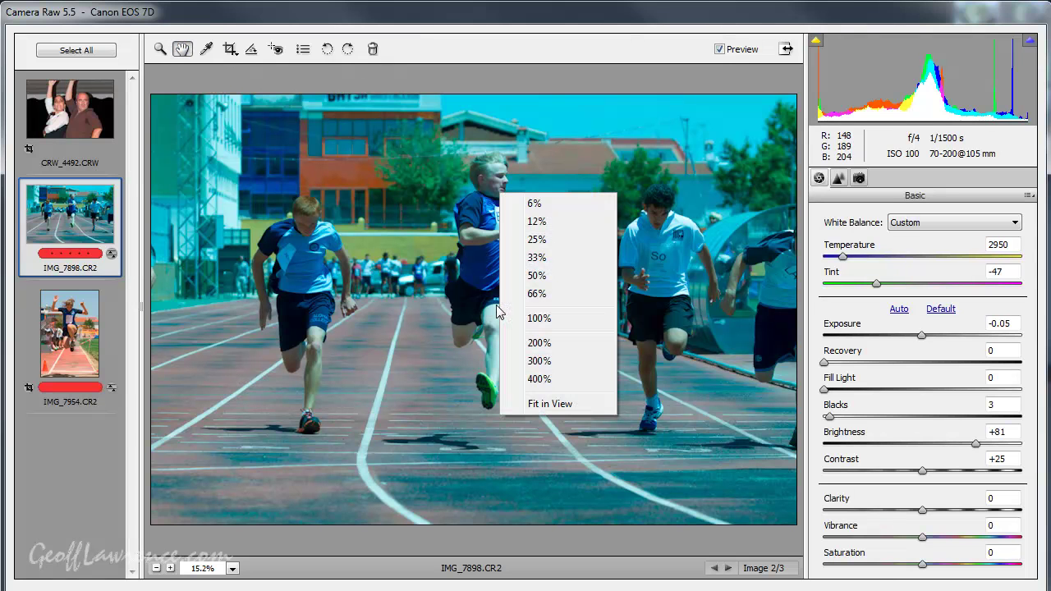
click(546, 343)
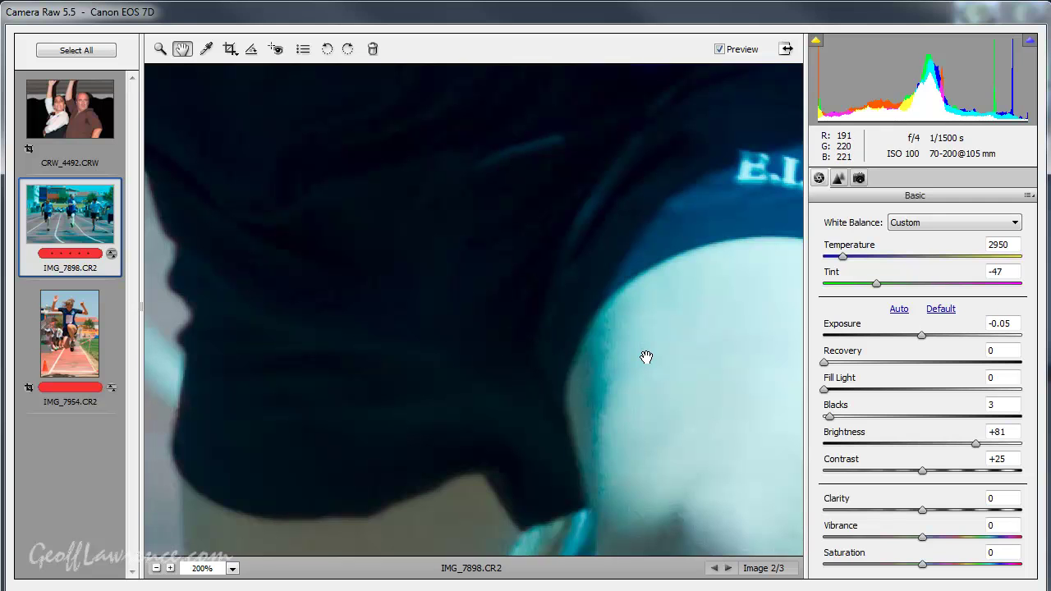
drag(646, 359, 457, 432)
right_click(459, 360)
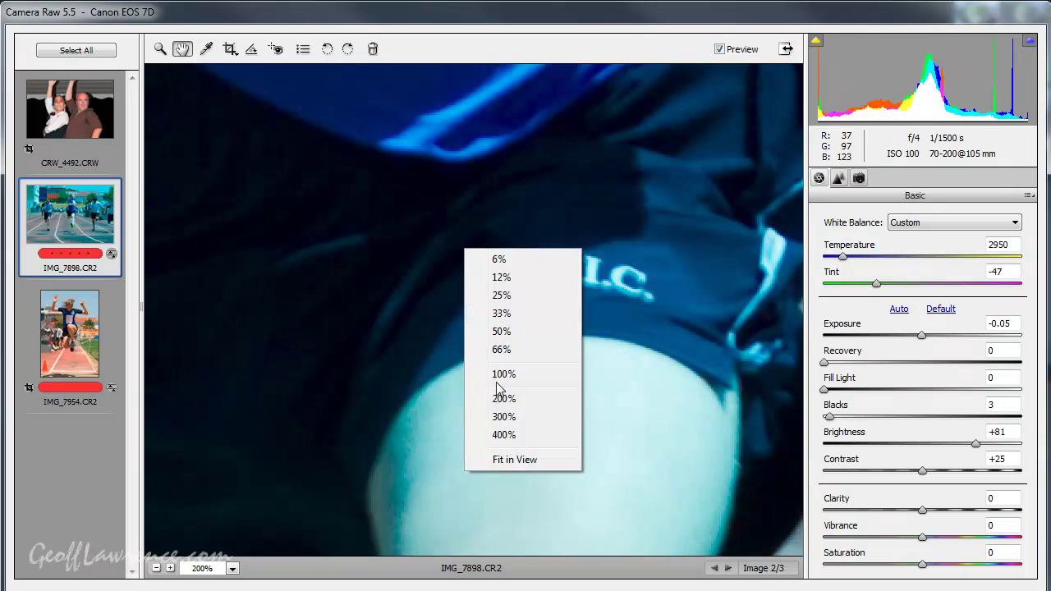
click(513, 332)
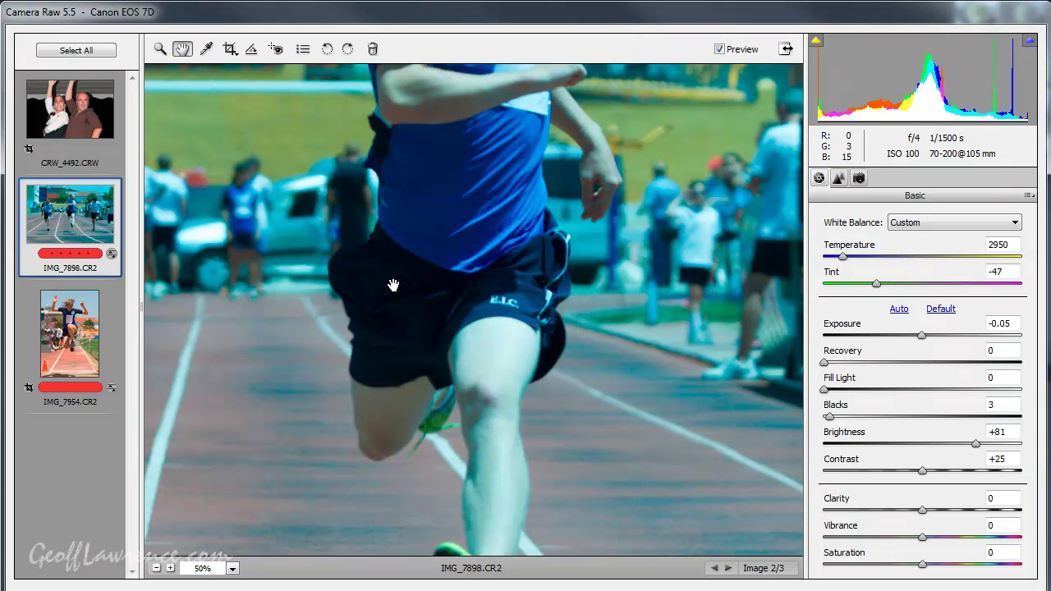
right_click(397, 292)
click(312, 252)
drag(361, 263, 435, 408)
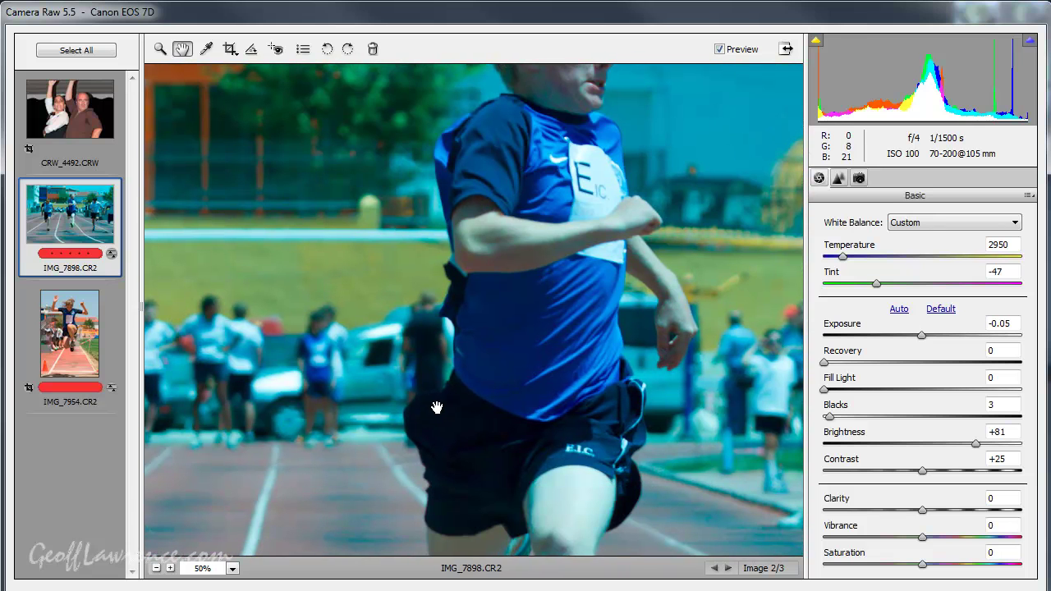
click(160, 50)
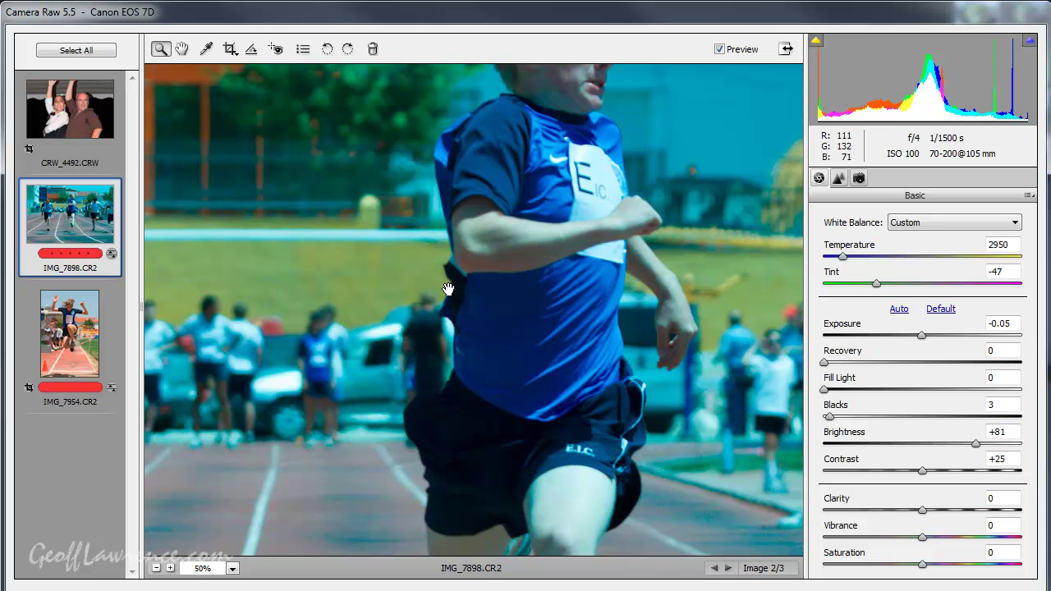
drag(444, 281, 367, 384)
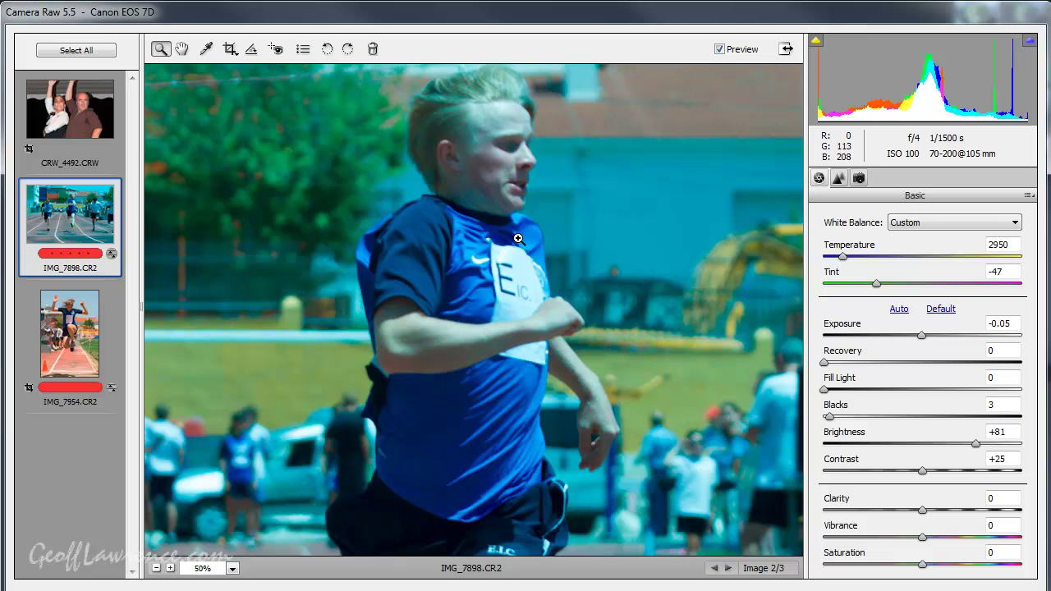
right_click(497, 253)
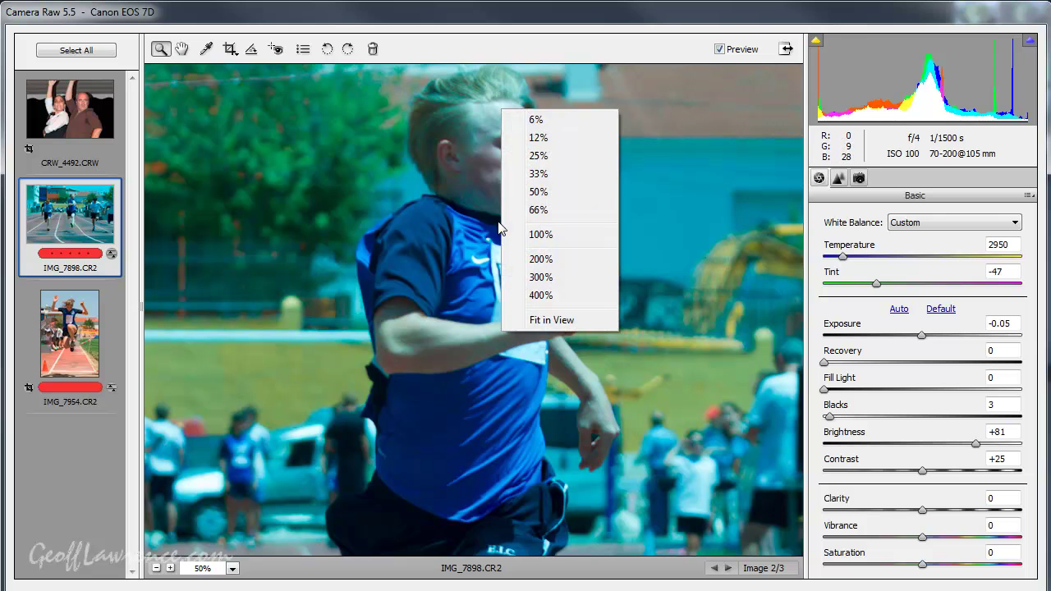
click(552, 319)
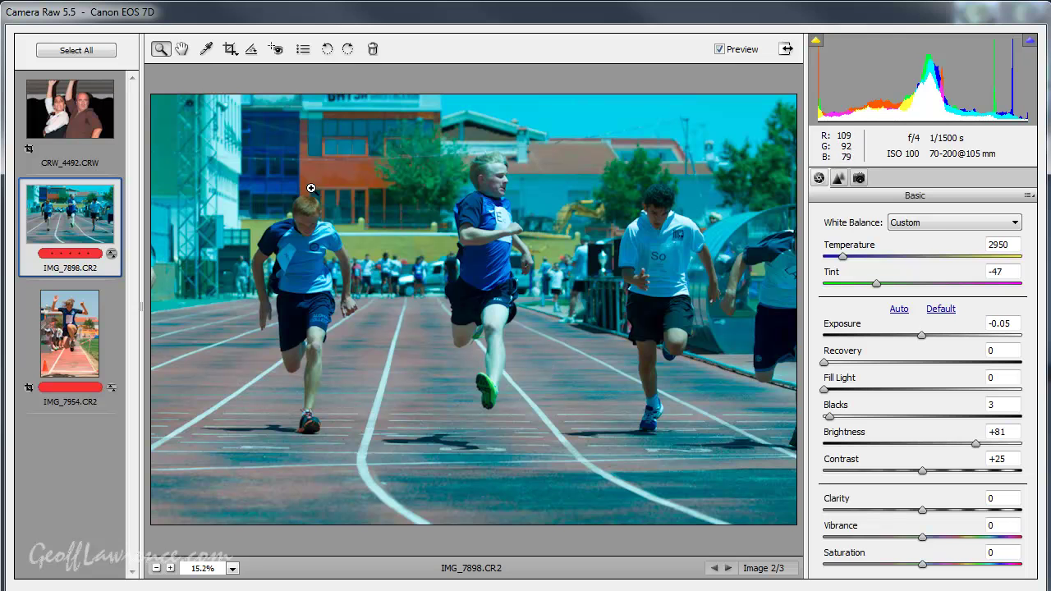
Sample the white shirt and several other neutral spots to start reducing the blue cast
click(208, 51)
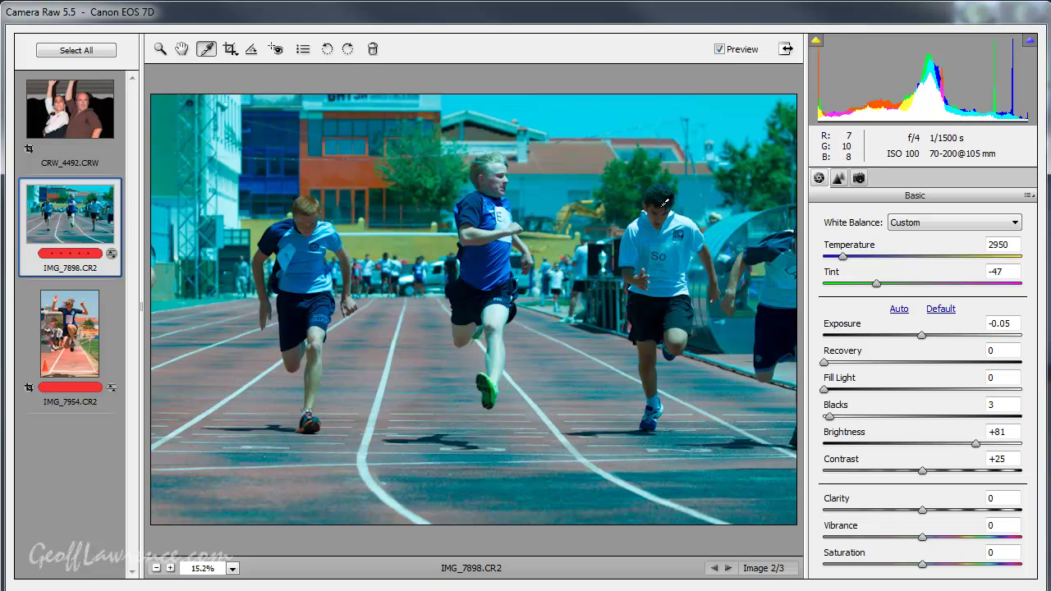
click(682, 218)
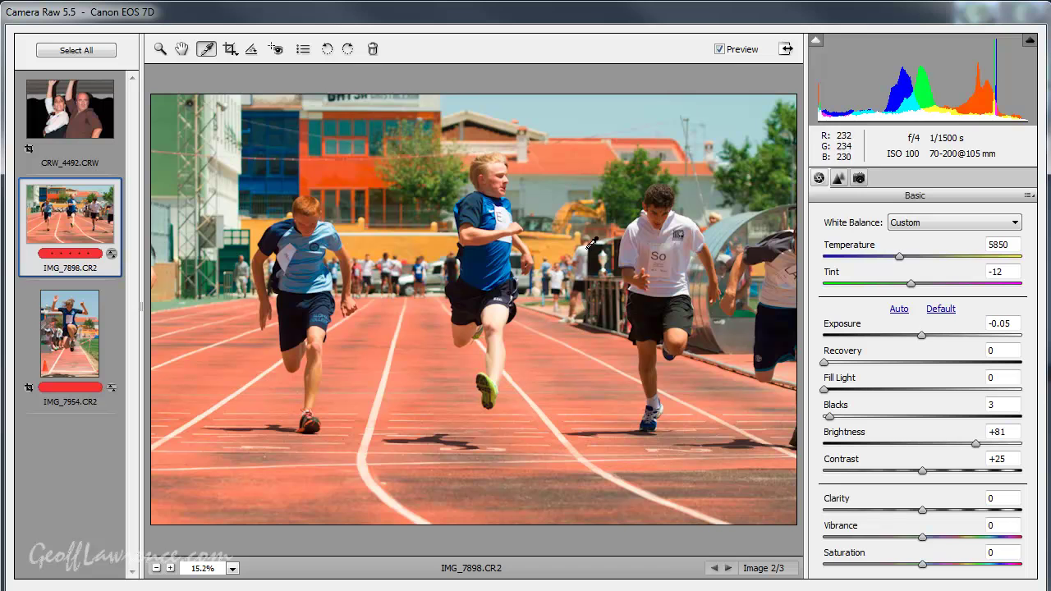
click(511, 212)
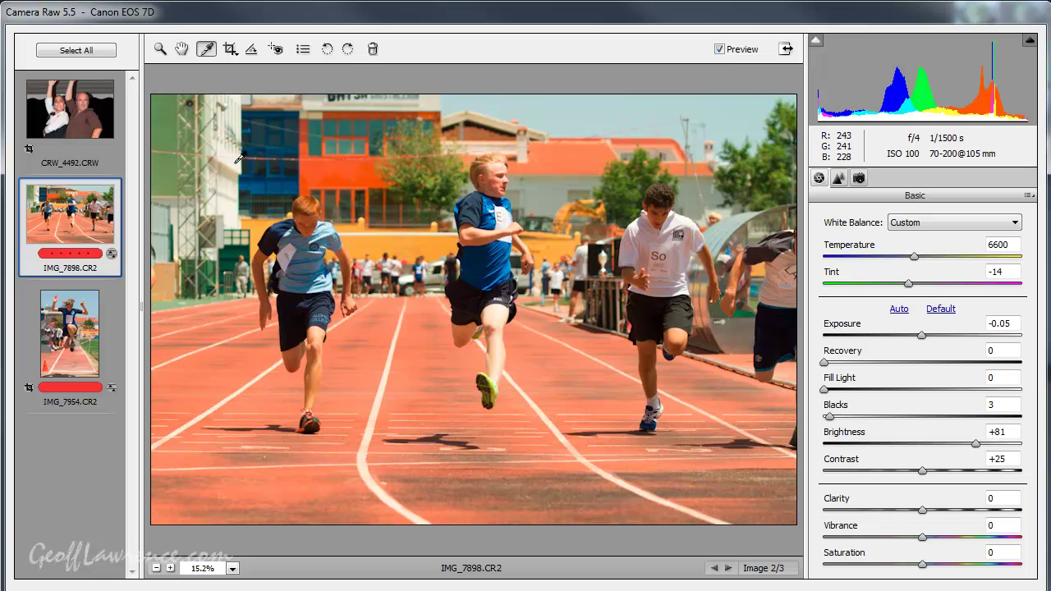
click(238, 159)
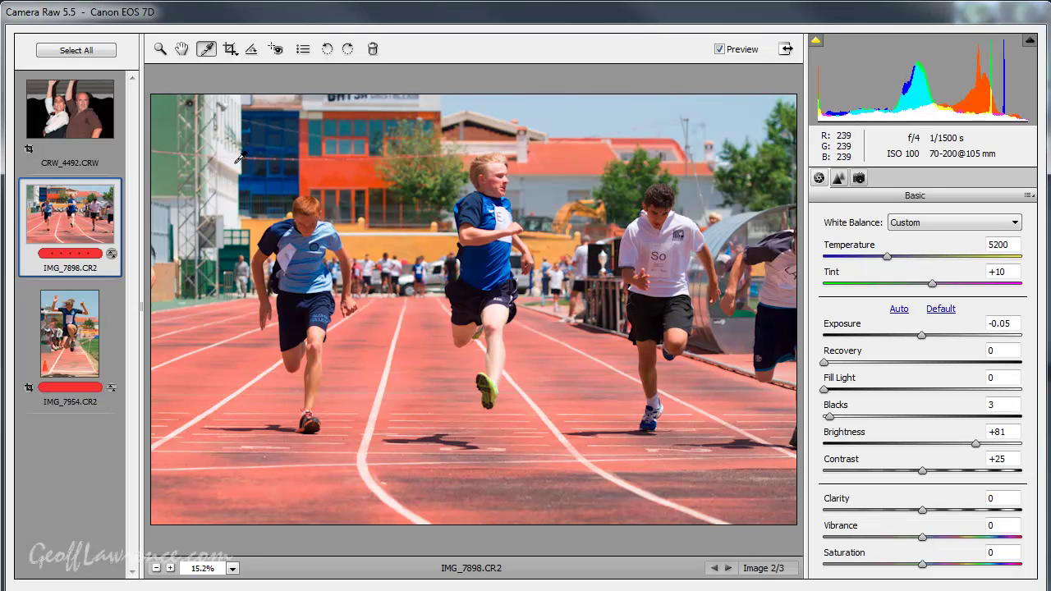
click(525, 157)
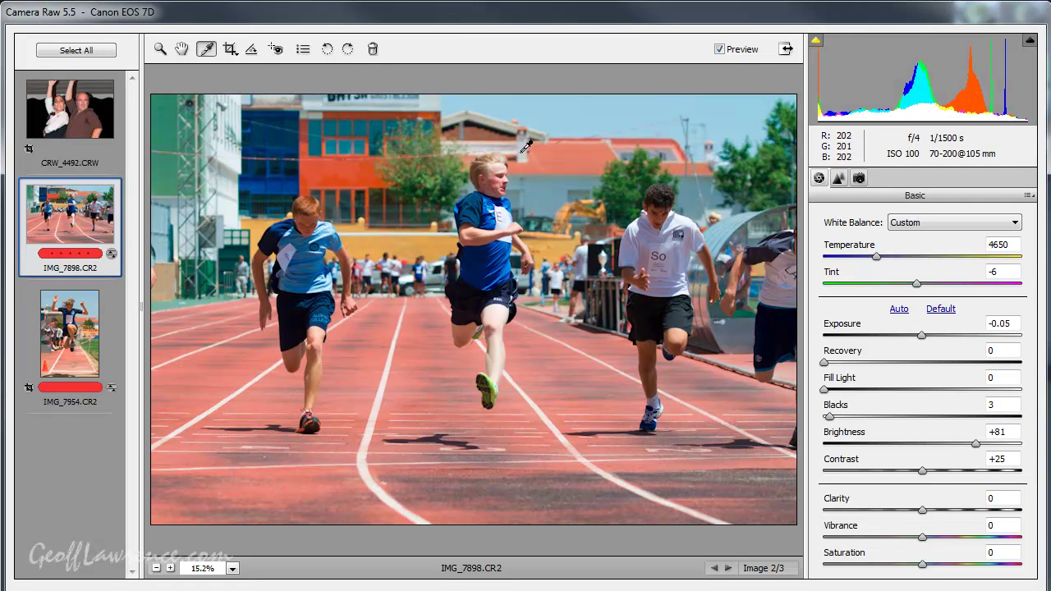
click(542, 207)
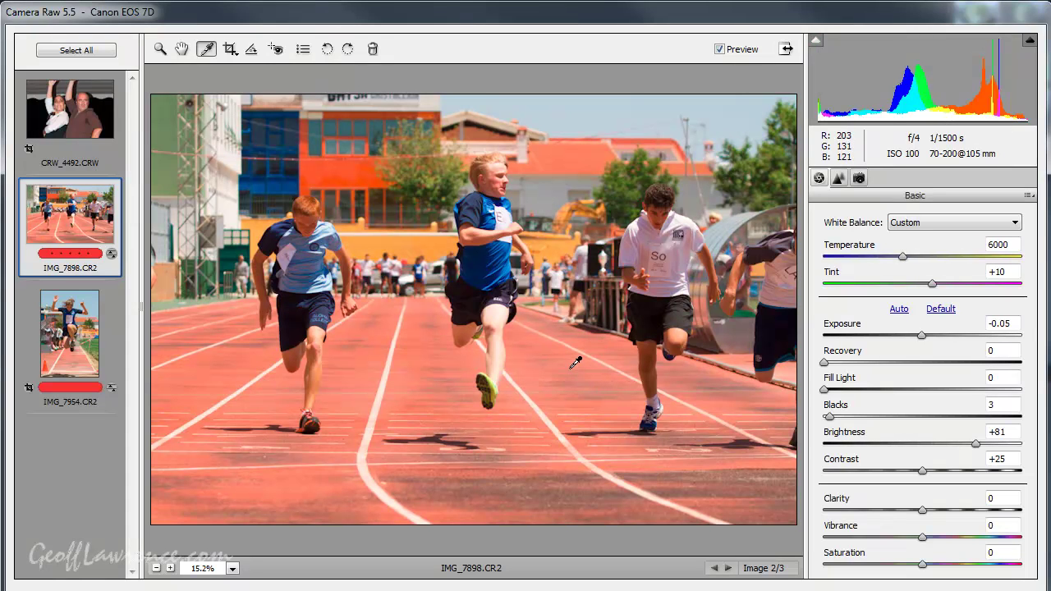
click(396, 273)
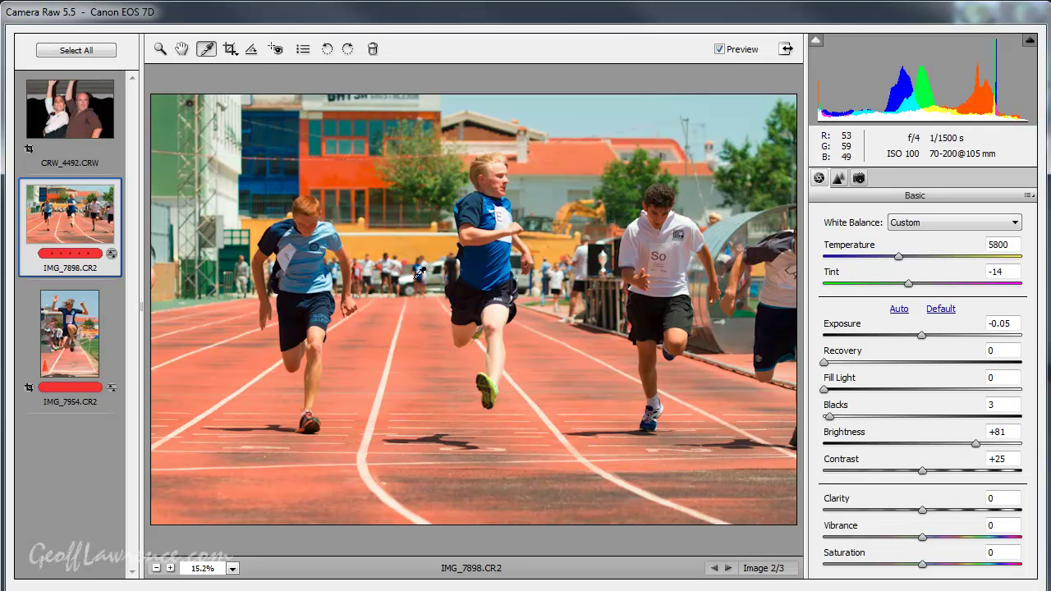
Resample the building roof, the runner's white bib and grey areas until white balance reaches about 5250 / +9
click(530, 150)
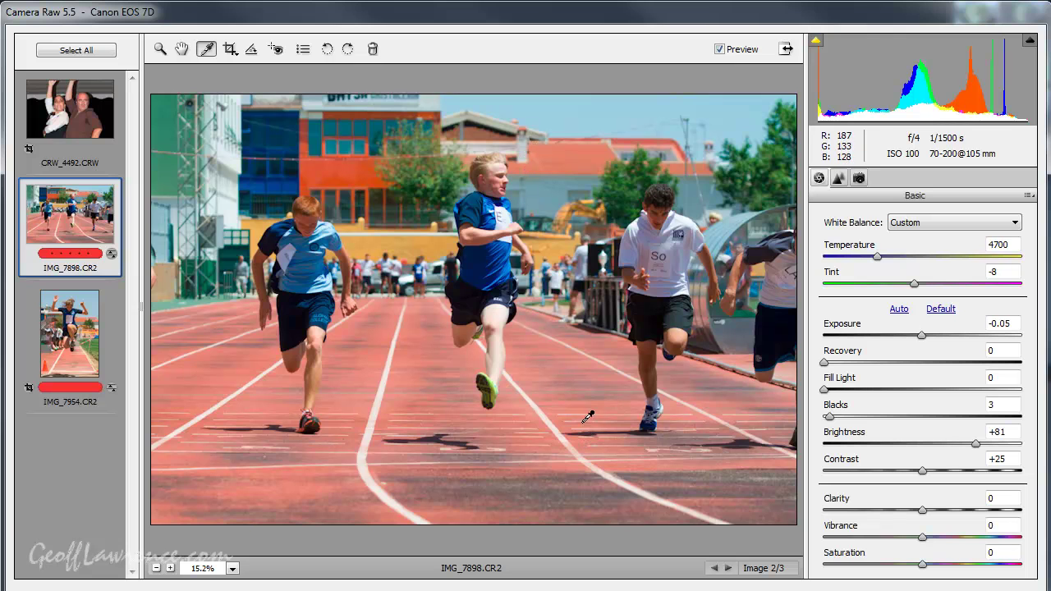
click(233, 206)
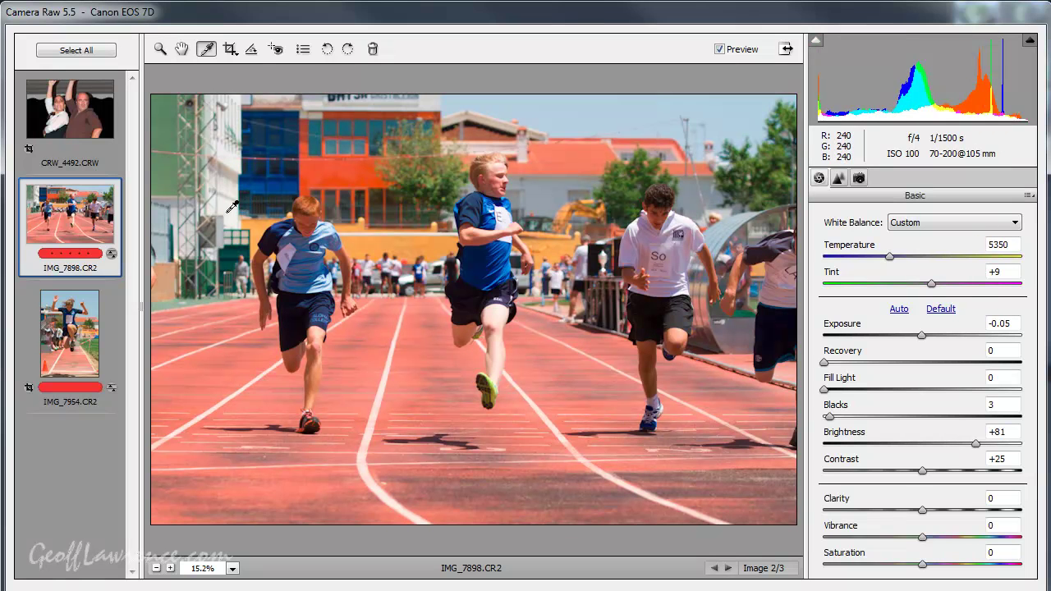
click(524, 151)
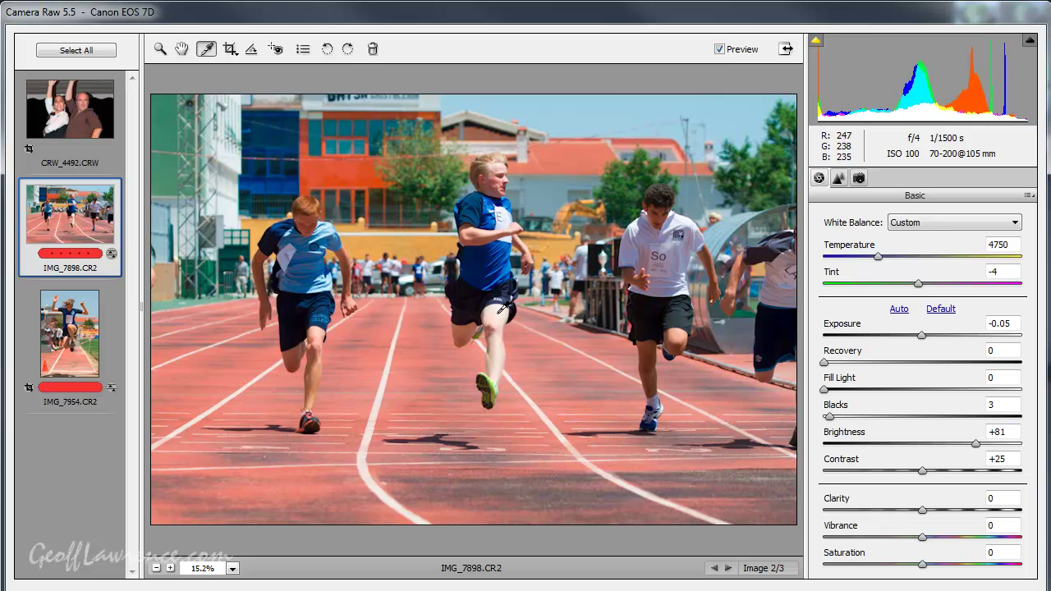
click(504, 245)
click(504, 222)
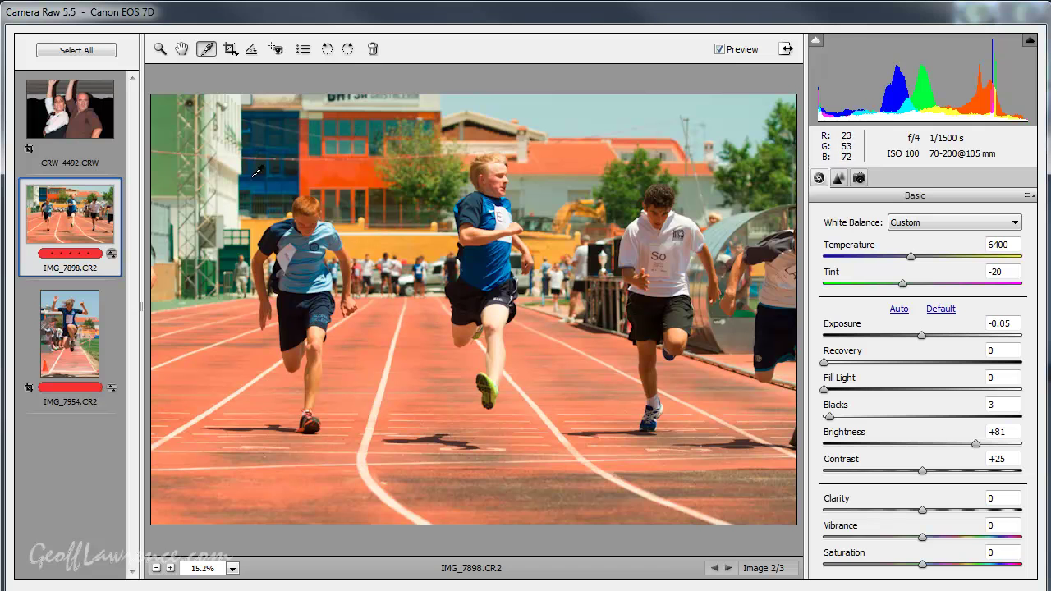
click(235, 208)
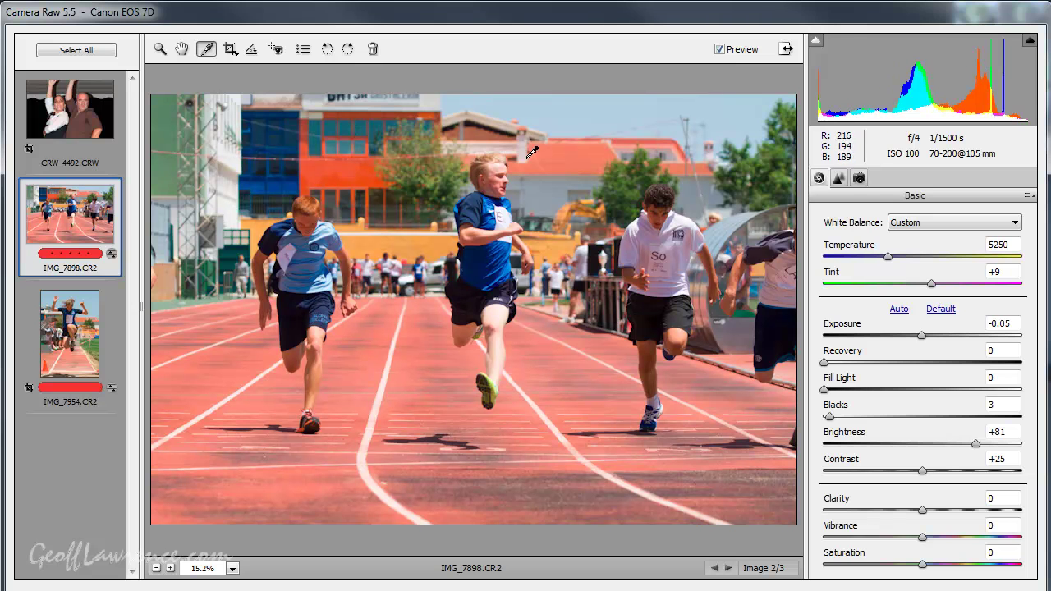
Resample one more point, then drag Temperature to 5200 and nudge Tint to -1
click(525, 156)
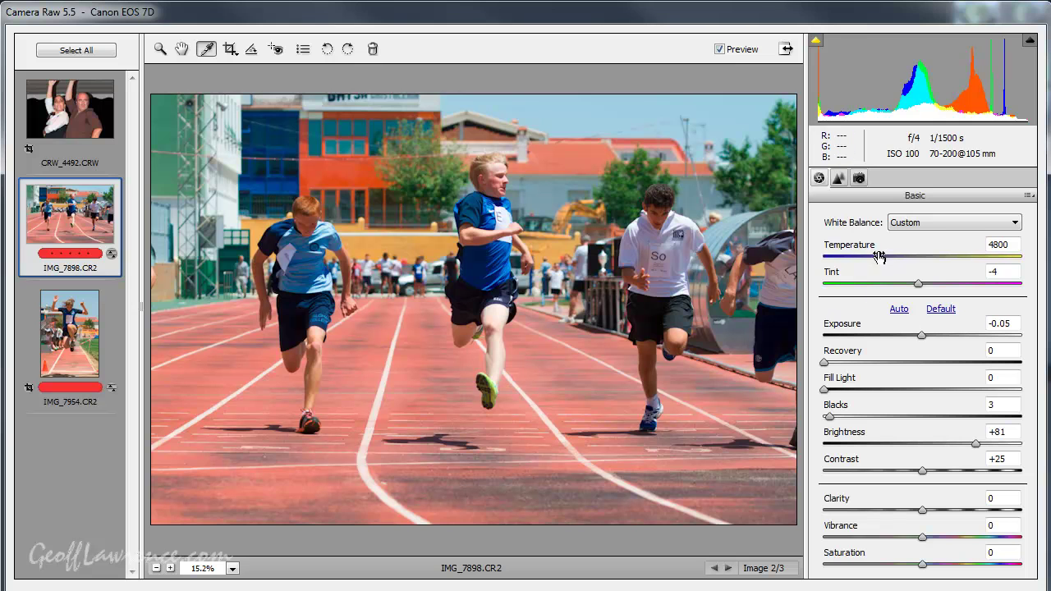
drag(879, 256, 924, 292)
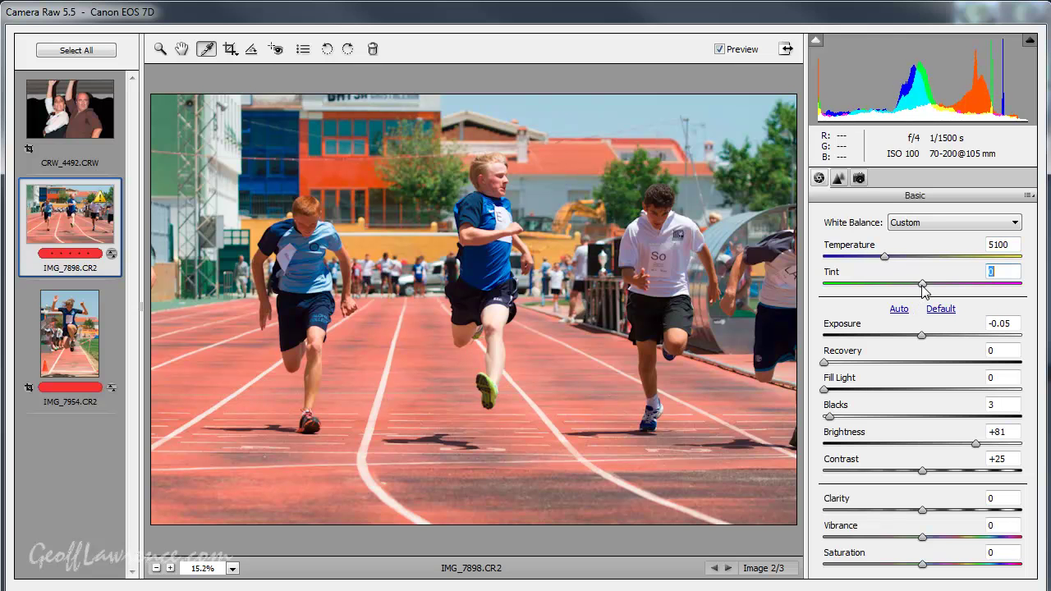
drag(886, 255, 888, 256)
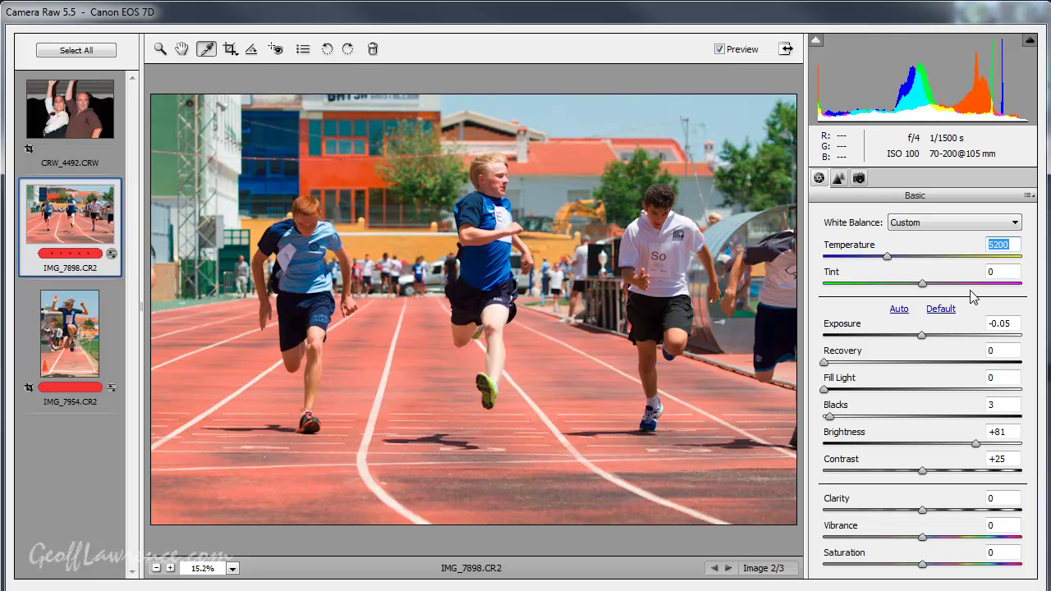
click(922, 287)
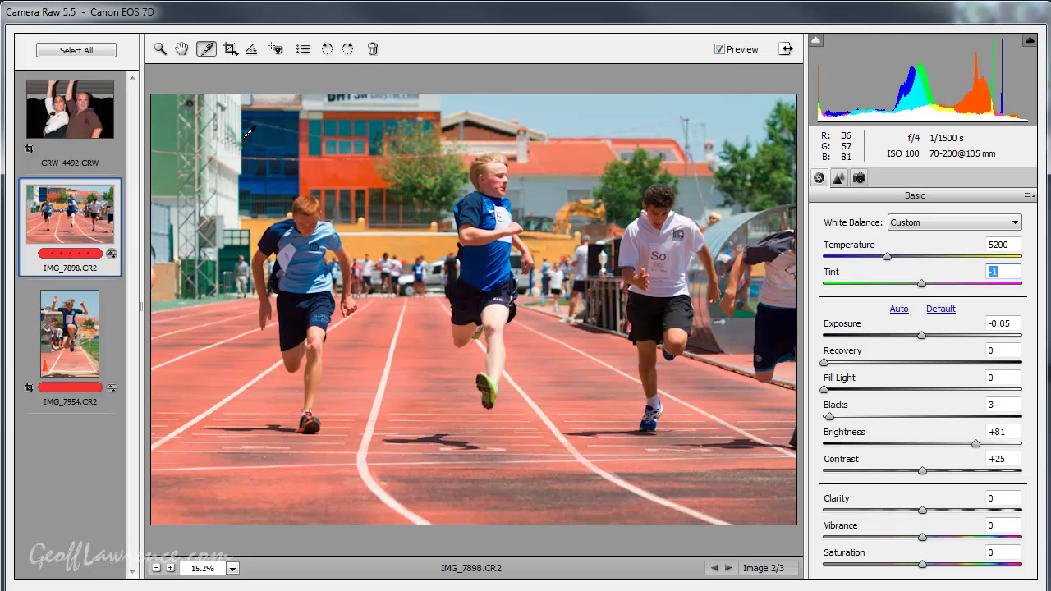
Draw a crop box around the three runners, preview it, and bring the crop frame back
click(230, 49)
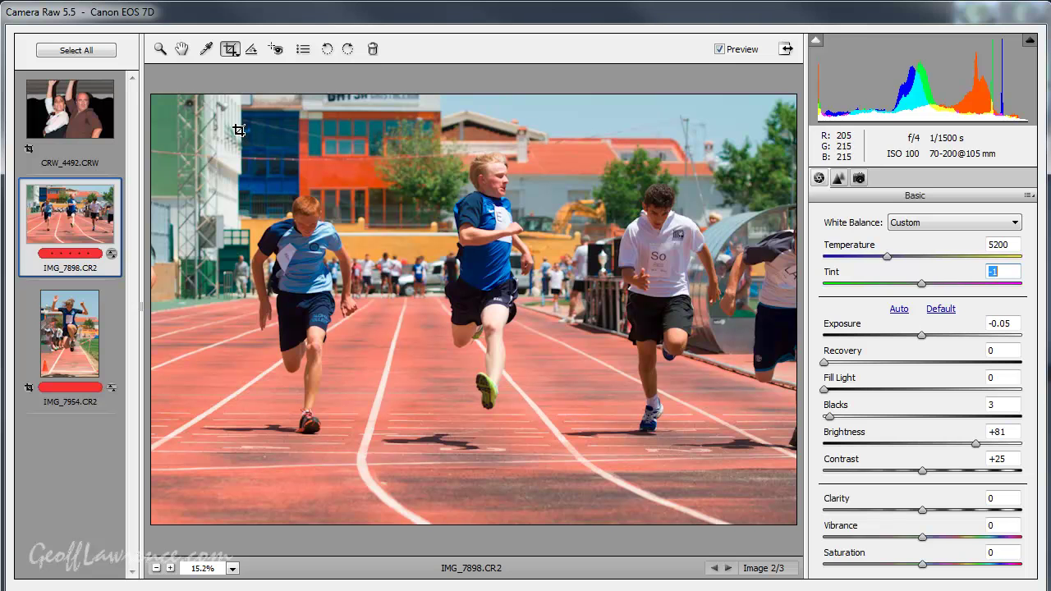
drag(238, 130, 722, 535)
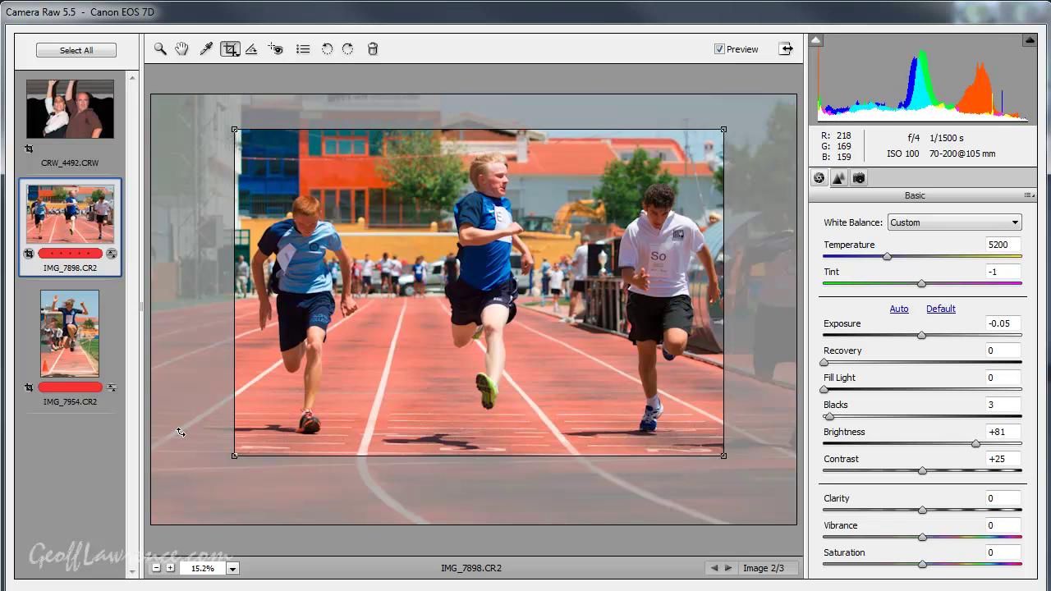
key(z)
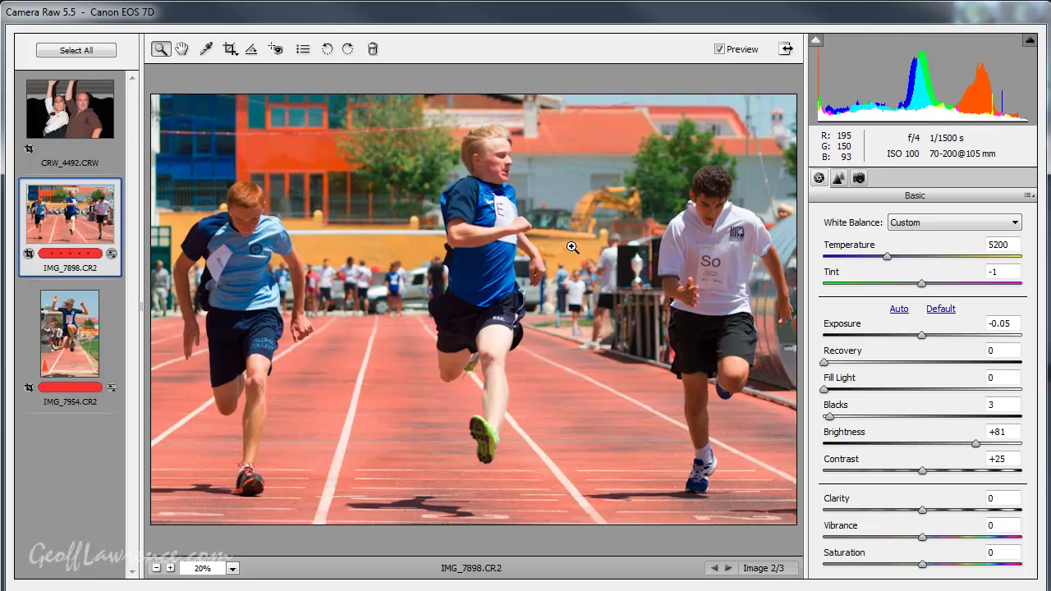
click(230, 49)
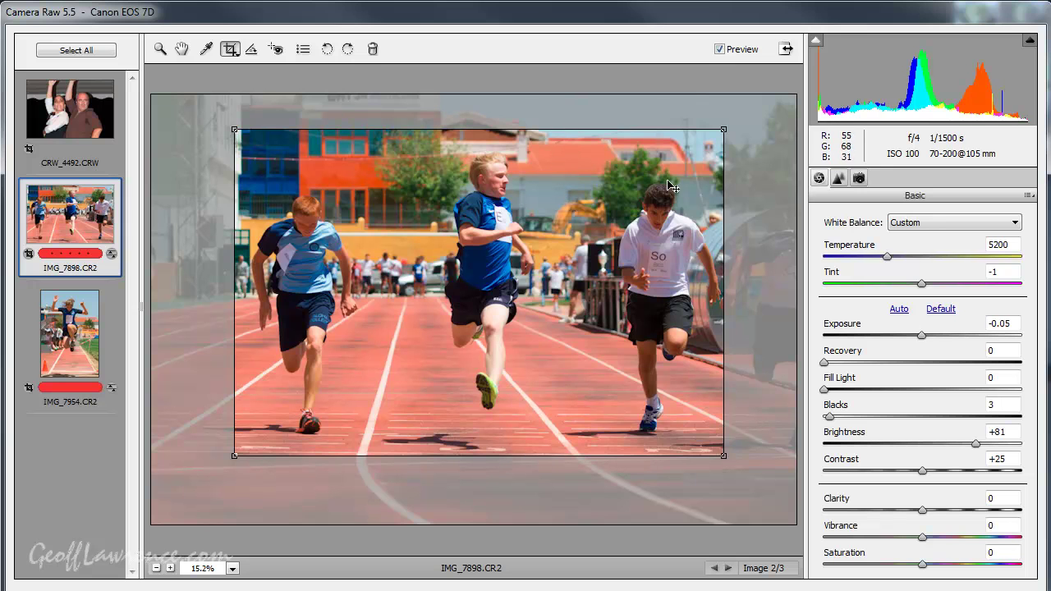
Free the crop ratio, adjust its left, top and bottom edges, then constrain it to 2 to 3
right_click(556, 192)
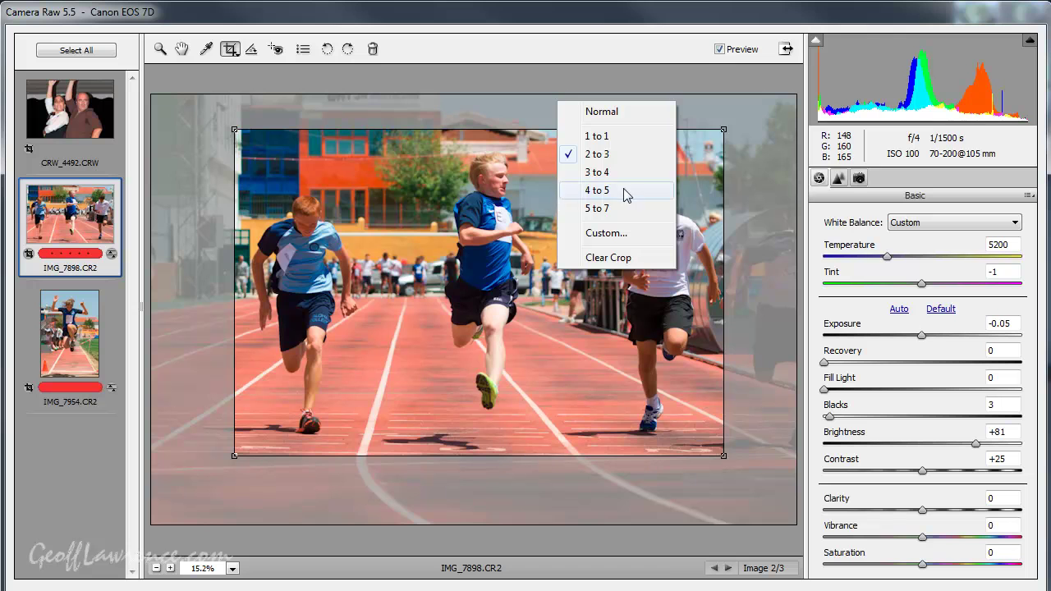
click(605, 117)
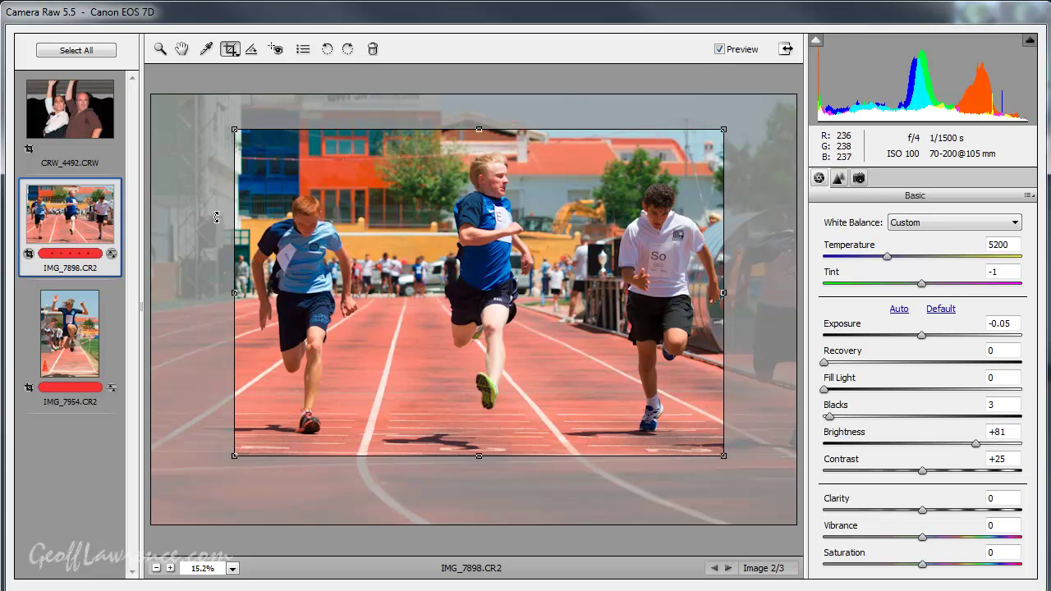
drag(238, 294, 246, 293)
mouse_move(485, 129)
mouse_down()
mouse_move(485, 146)
mouse_move(484, 137)
mouse_up()
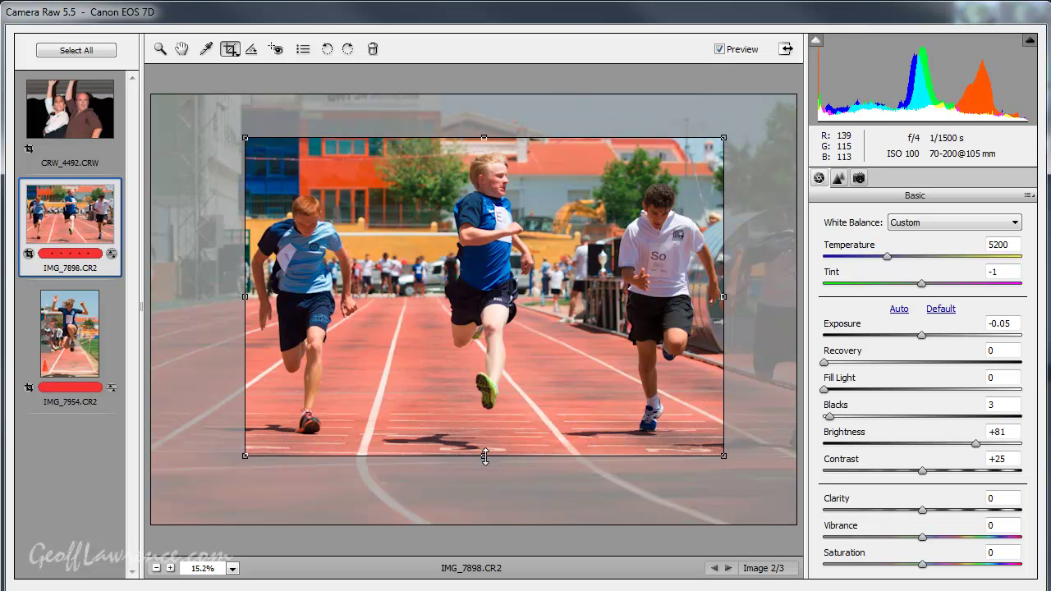
mouse_move(482, 455)
mouse_down()
mouse_move(485, 431)
mouse_move(493, 457)
mouse_up()
right_click(527, 315)
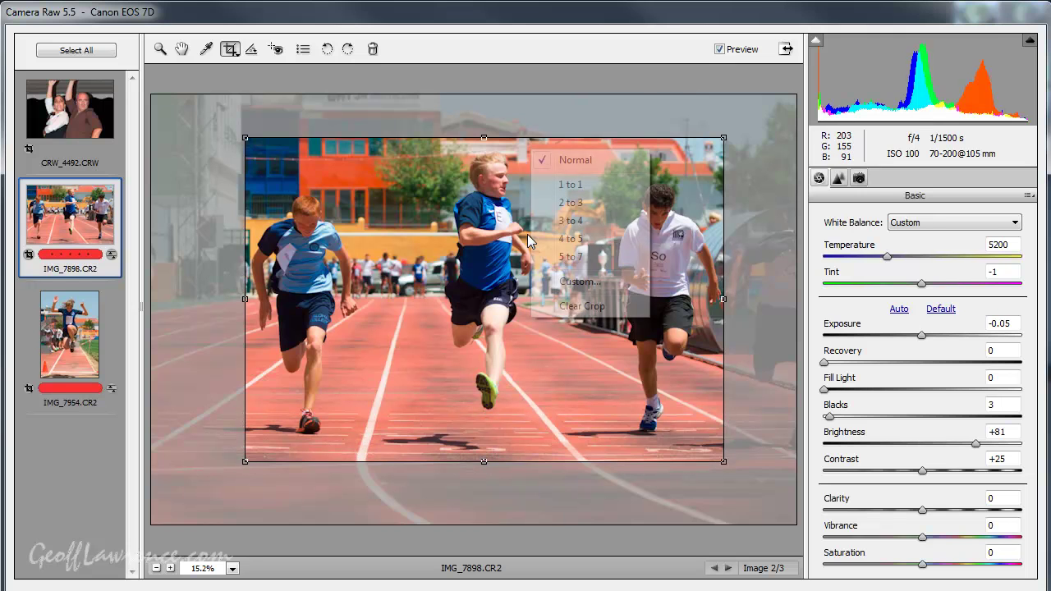
click(585, 204)
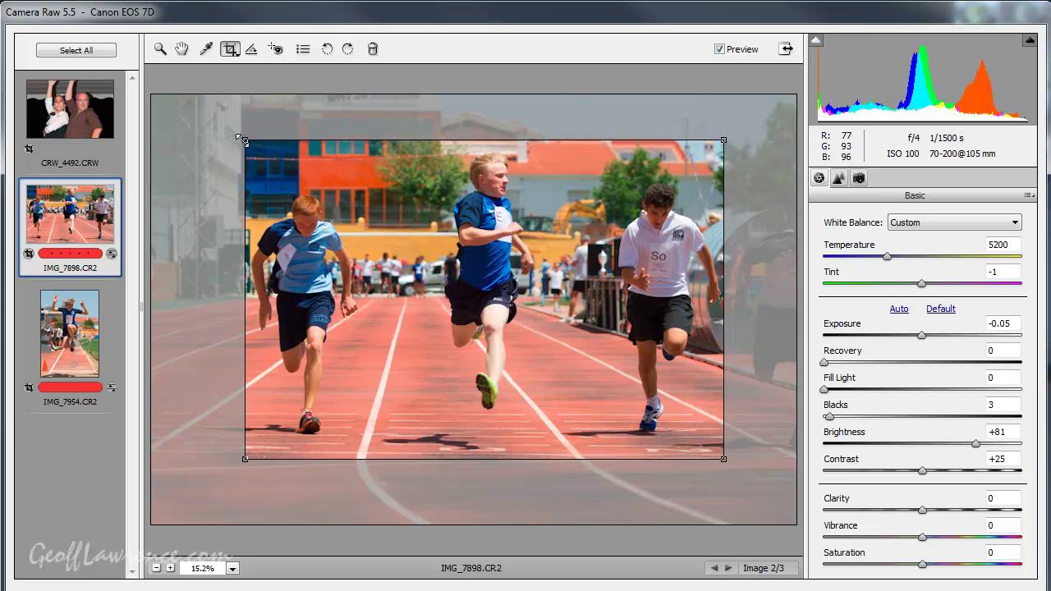
Try a 3 to 4 ratio, enlarge the crop upward, then return it to 2 to 3
right_click(559, 218)
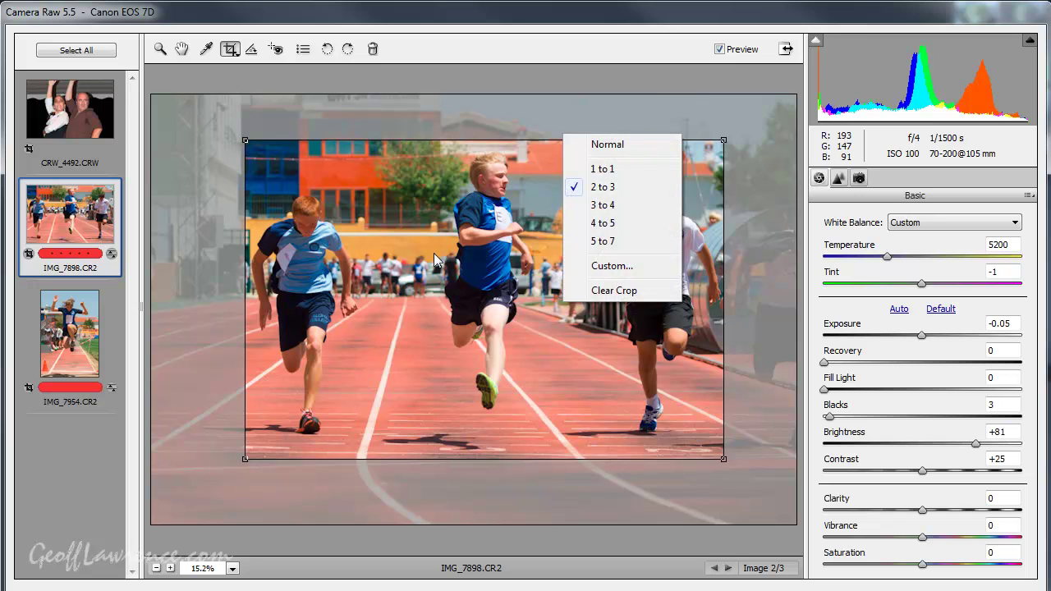
click(606, 207)
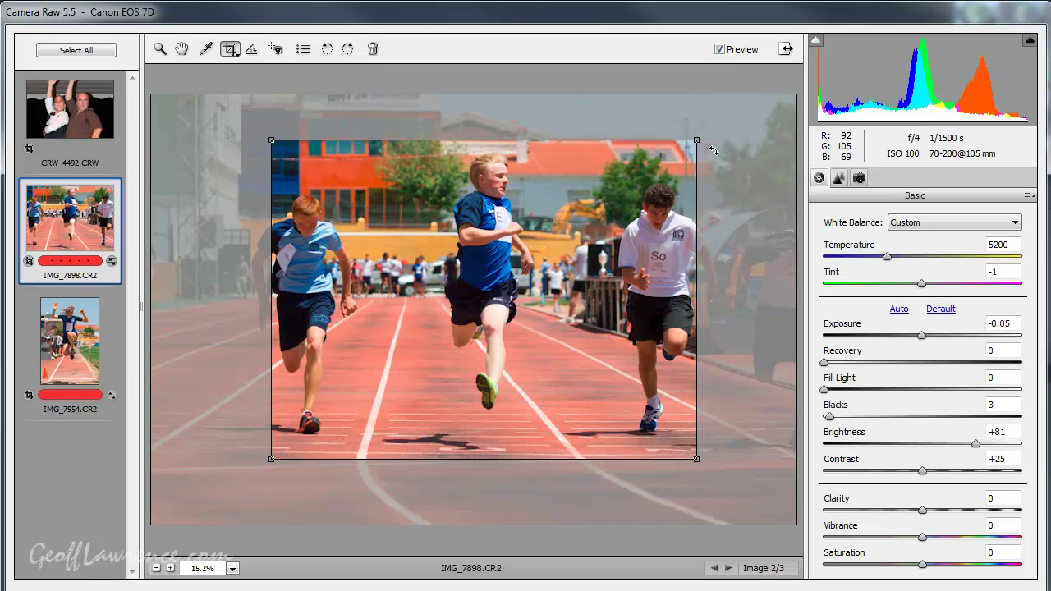
drag(696, 140, 729, 121)
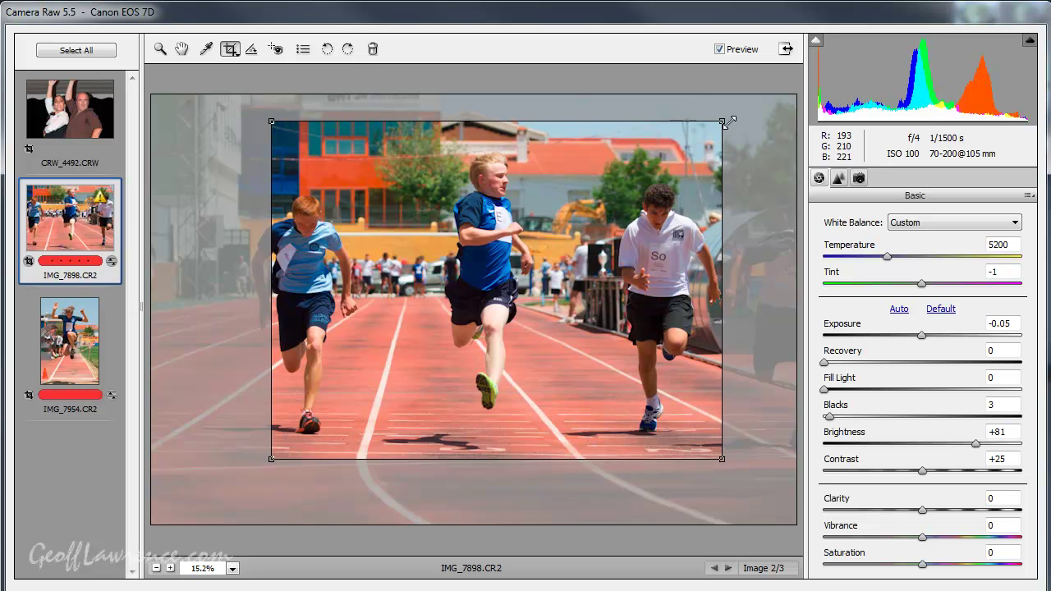
drag(263, 125, 245, 102)
drag(413, 372, 413, 385)
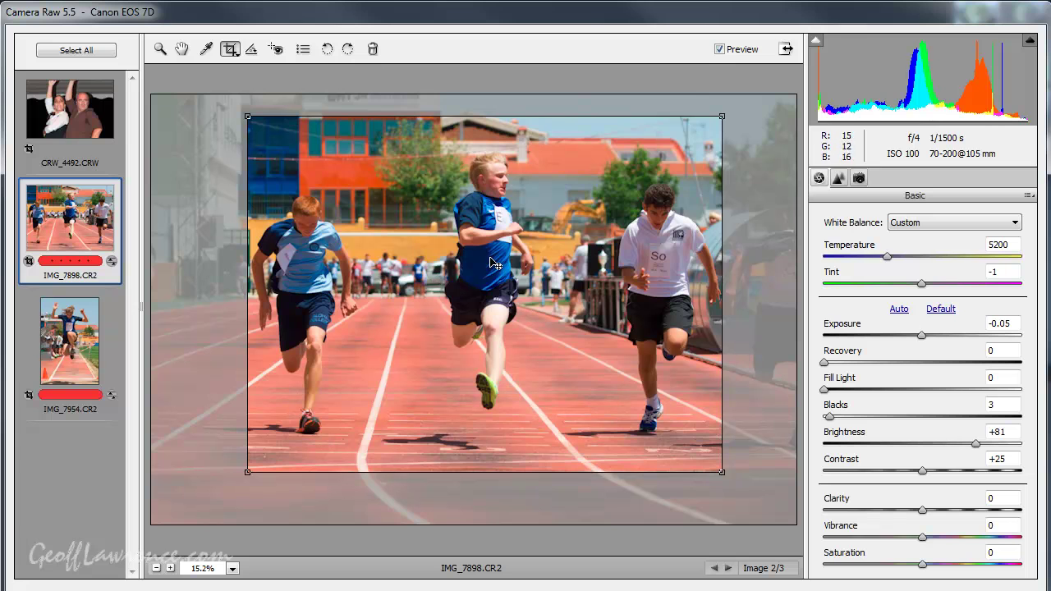
right_click(562, 234)
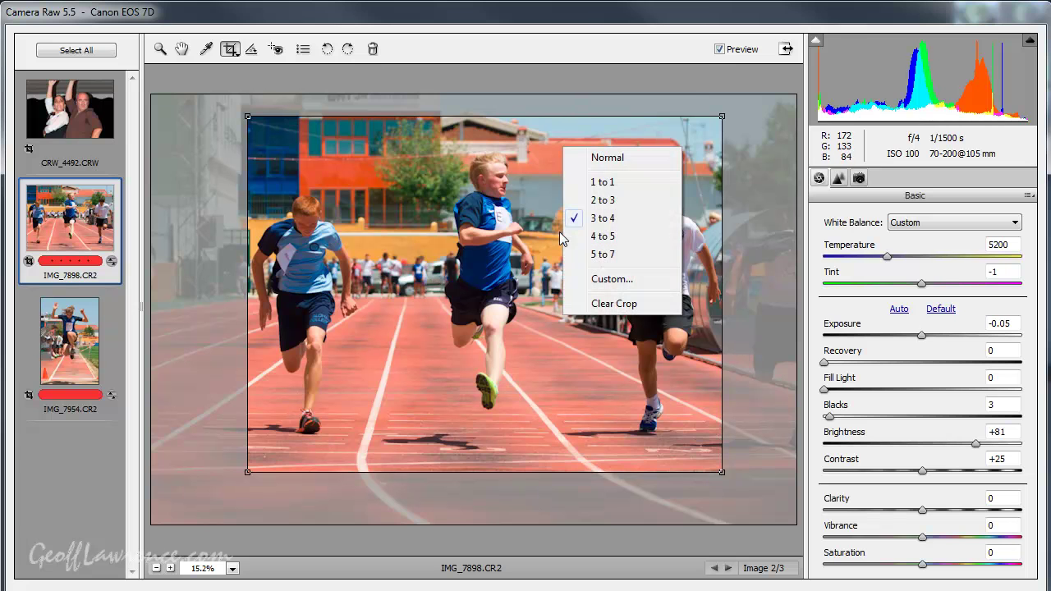
click(604, 200)
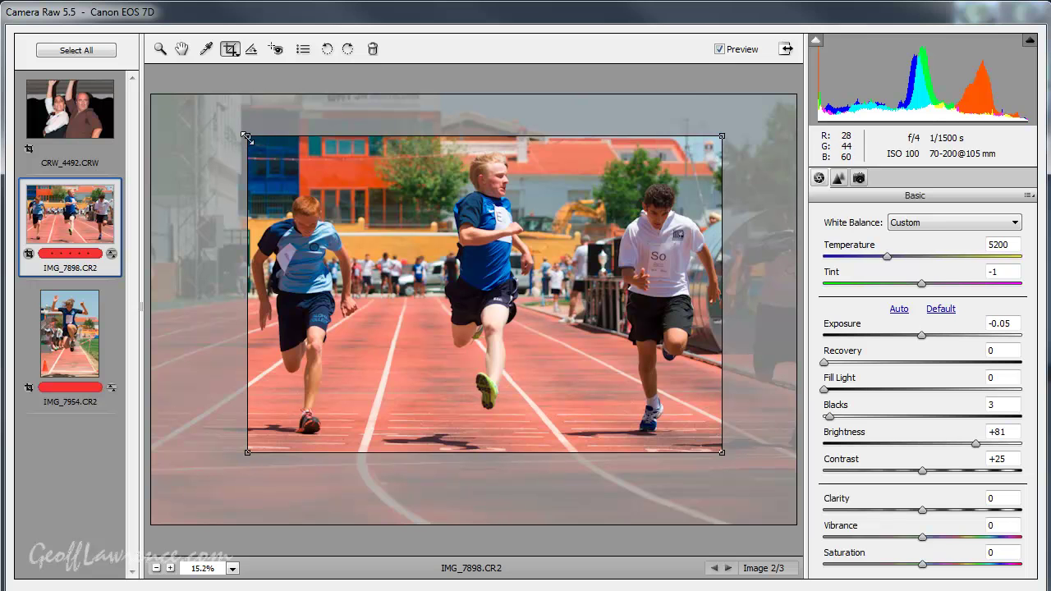
drag(246, 134, 247, 136)
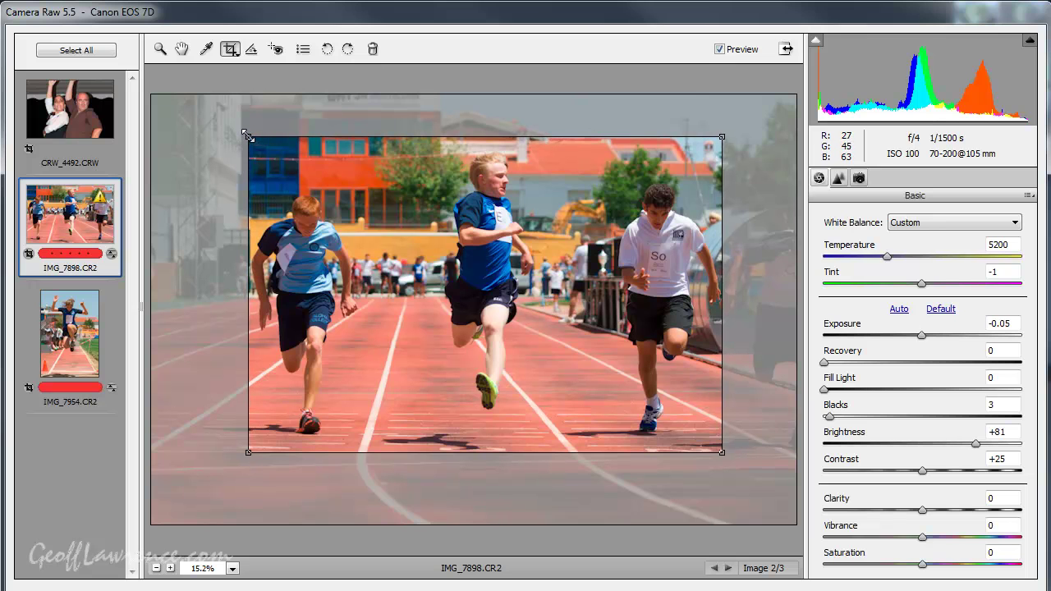
In the Custom crop settings, switch units to Pixels and enter 1200 by 800
right_click(584, 229)
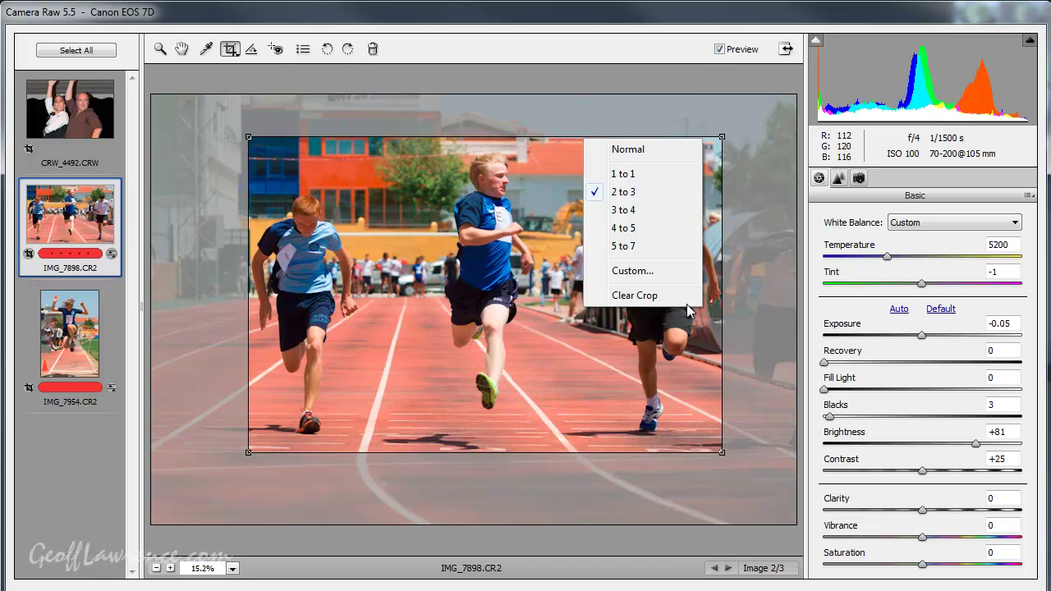
click(632, 280)
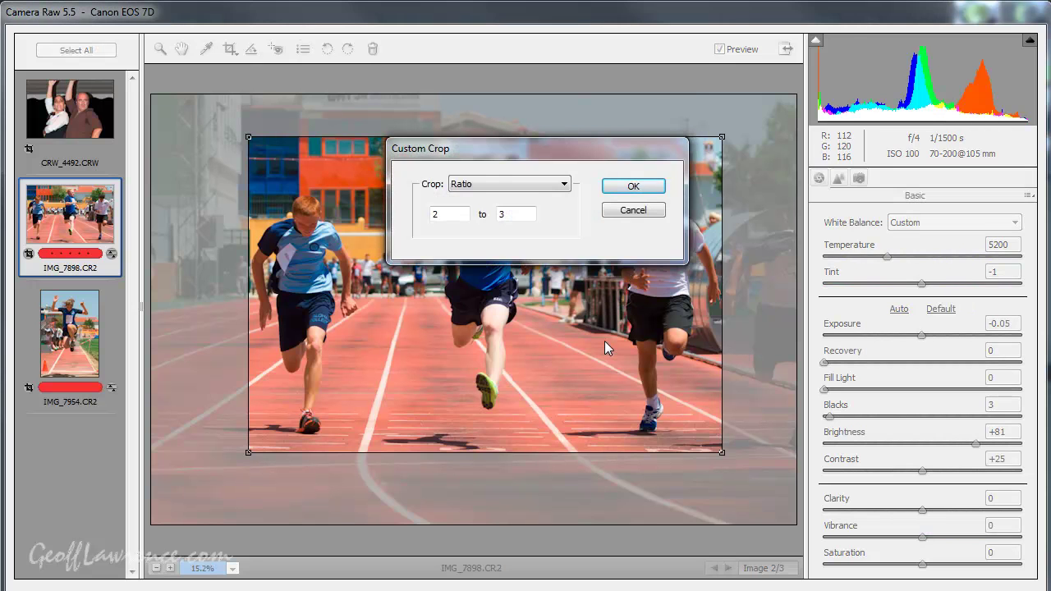
click(564, 188)
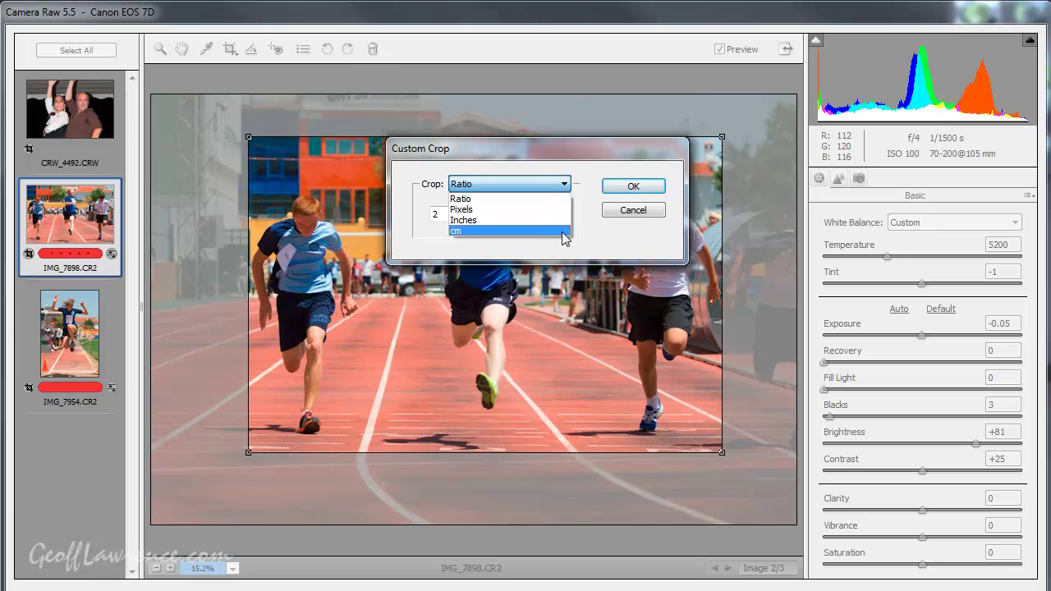
click(553, 210)
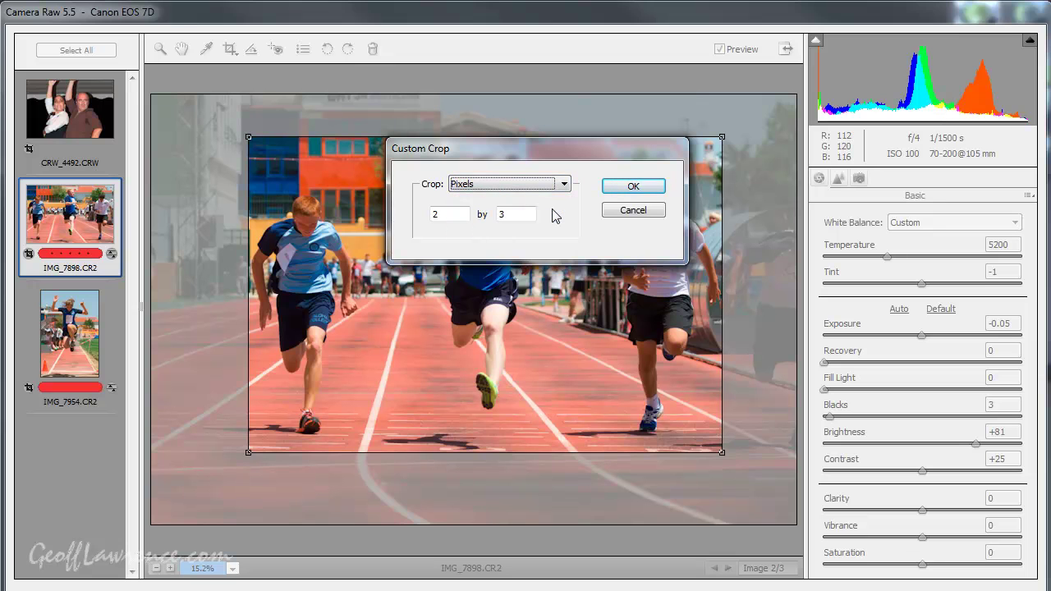
click(443, 212)
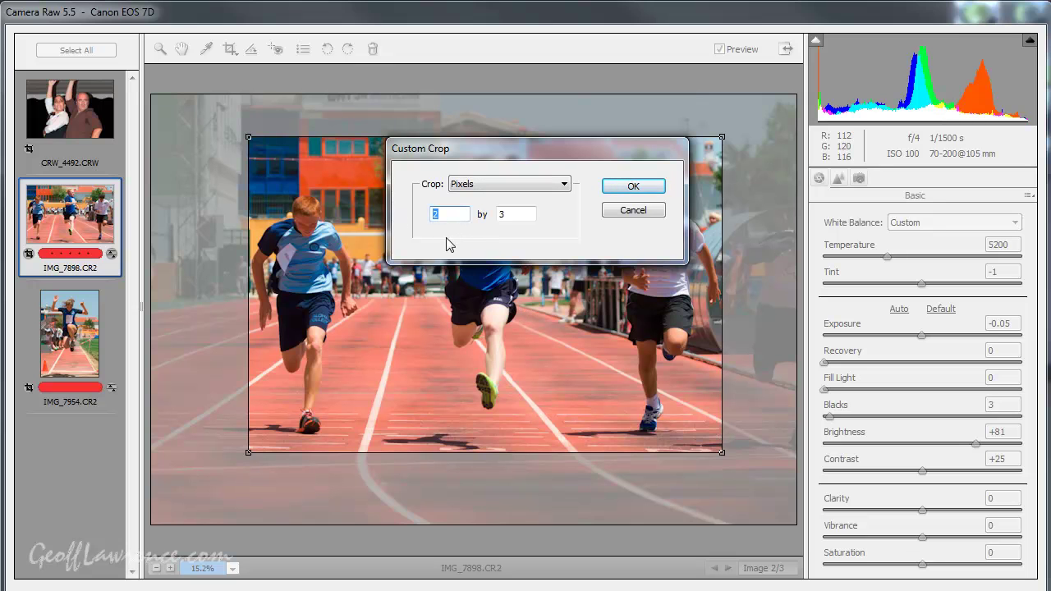
text(1200)
key(Tab)
click(637, 187)
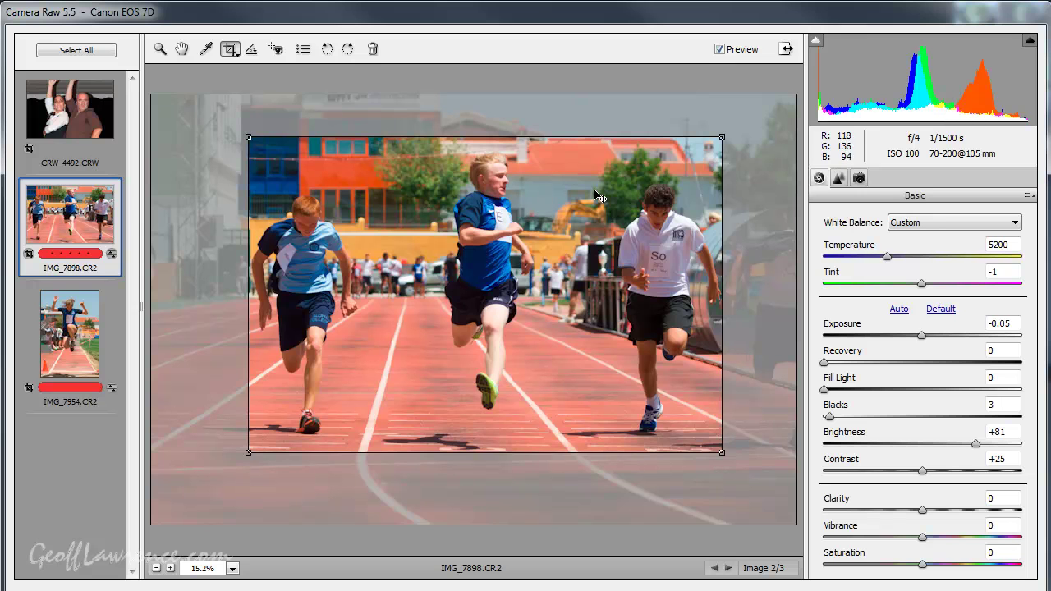
right_click(577, 209)
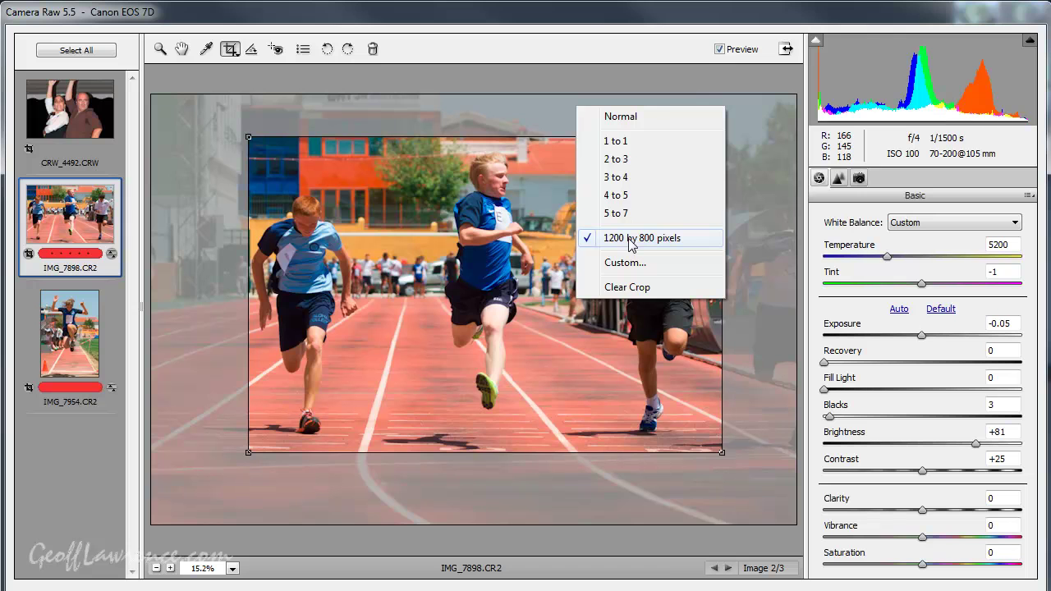
click(532, 174)
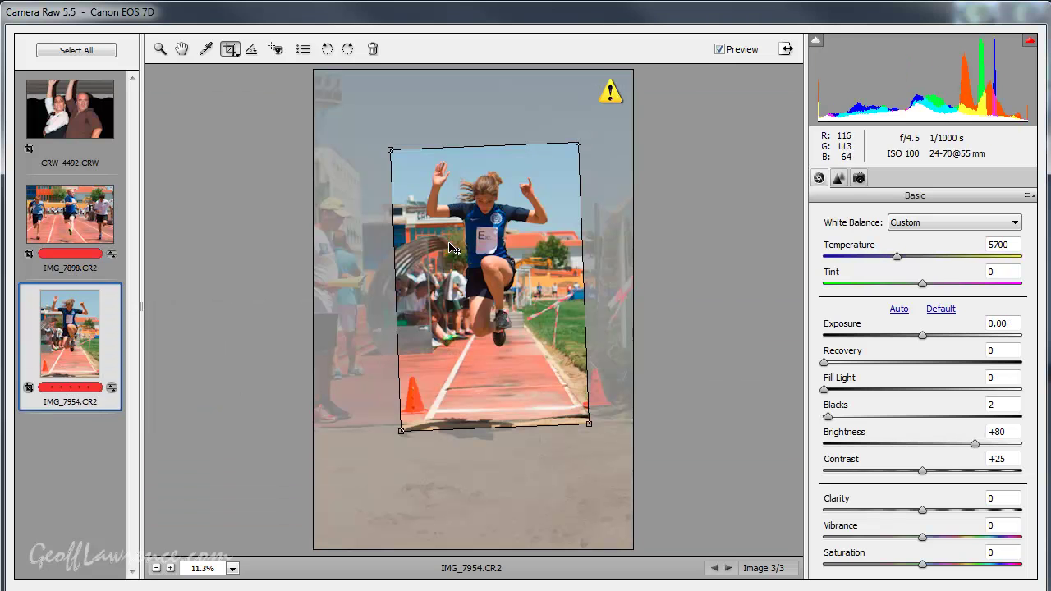
right_click(450, 247)
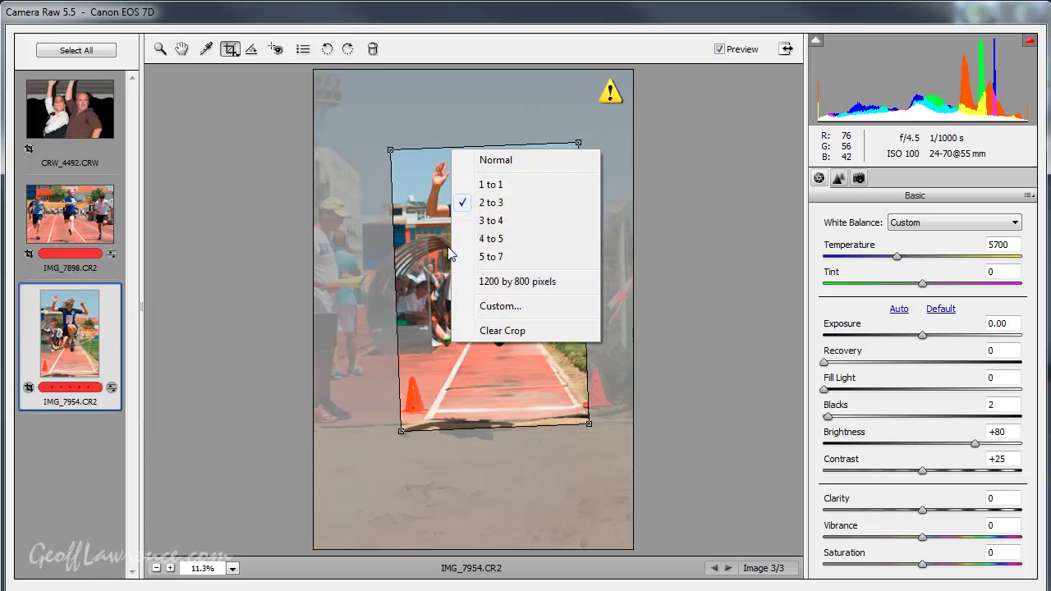
click(504, 283)
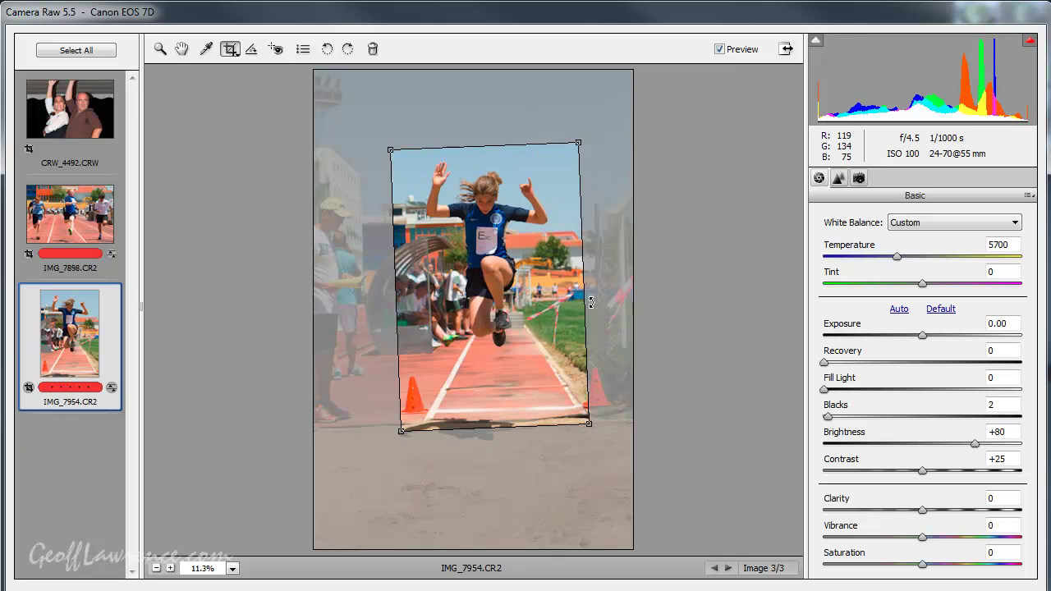
right_click(468, 236)
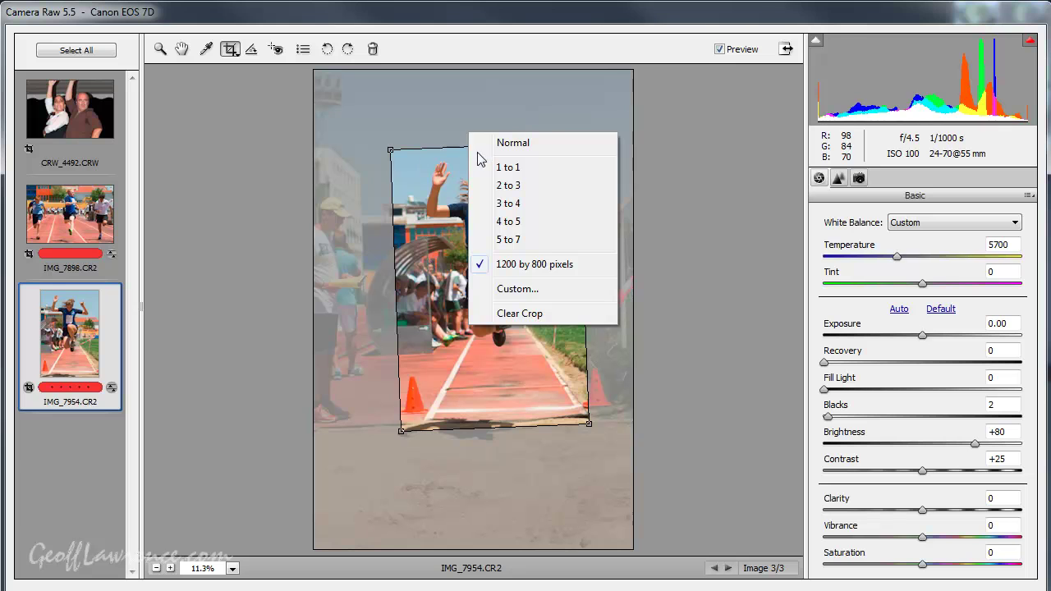
click(440, 253)
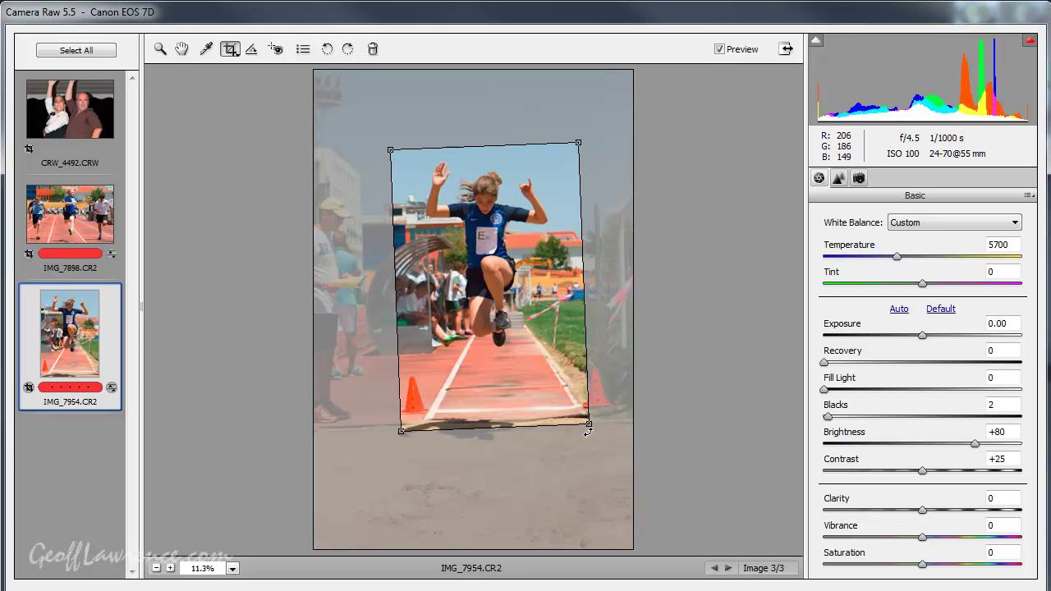
drag(589, 424, 752, 332)
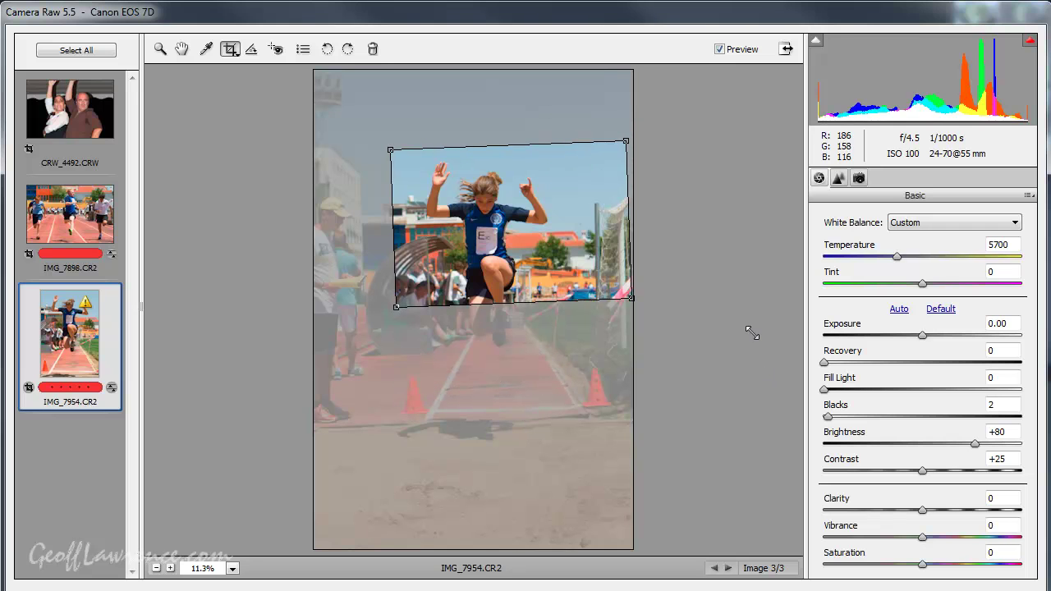
drag(568, 259, 543, 269)
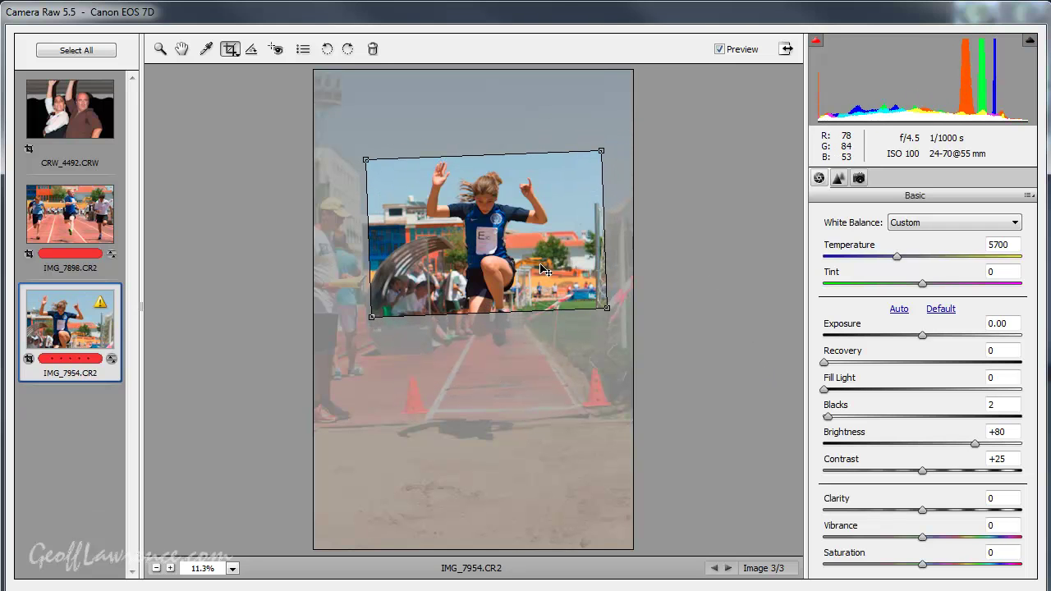
drag(606, 307, 603, 437)
drag(516, 399, 534, 400)
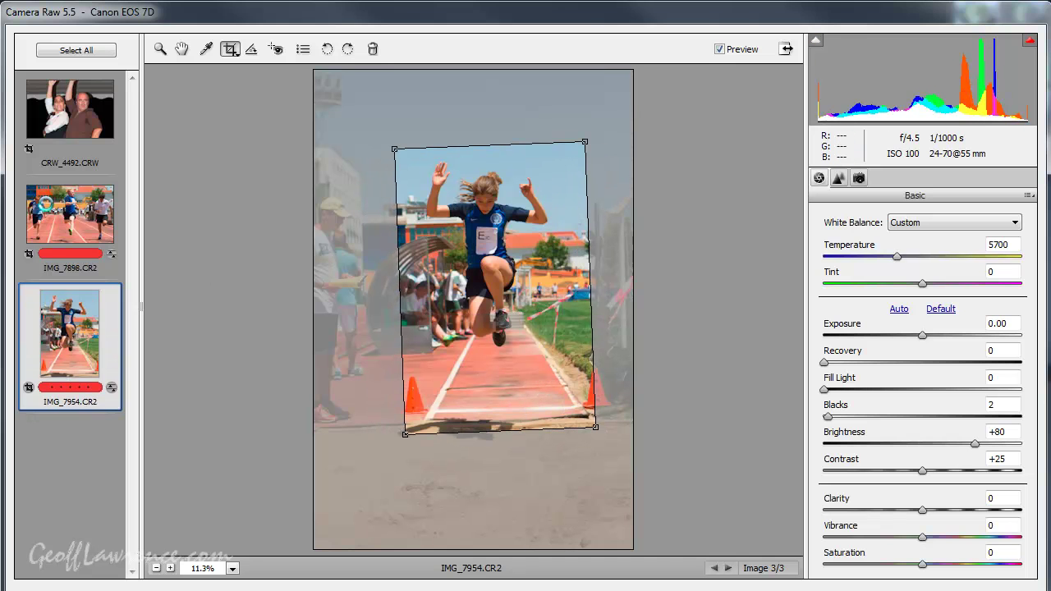
click(50, 211)
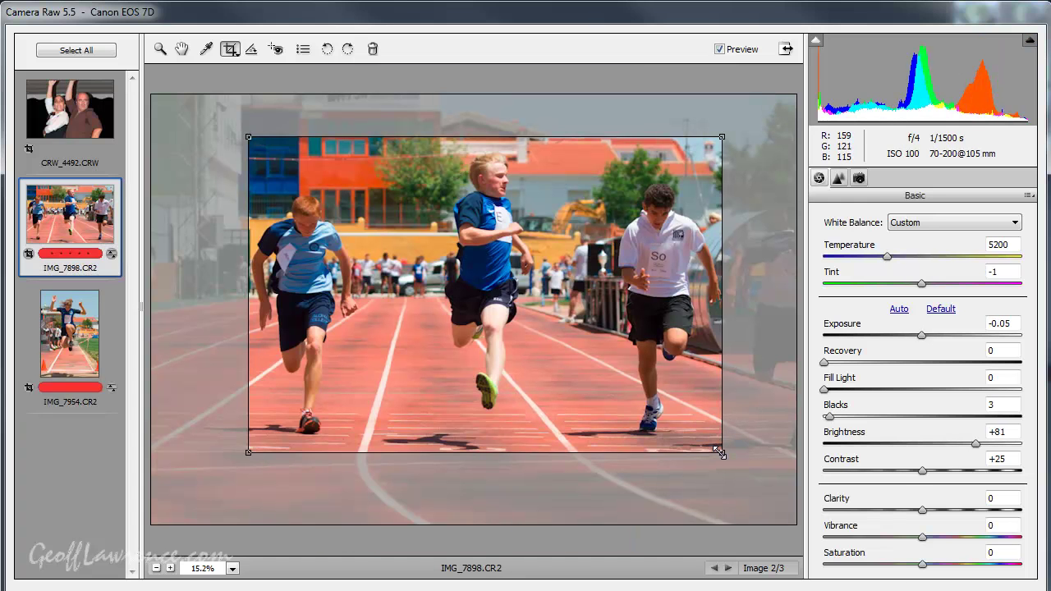
Shrink and reframe the sprint photo's crop tightly around the blond runner
drag(719, 451, 556, 474)
drag(436, 385, 547, 368)
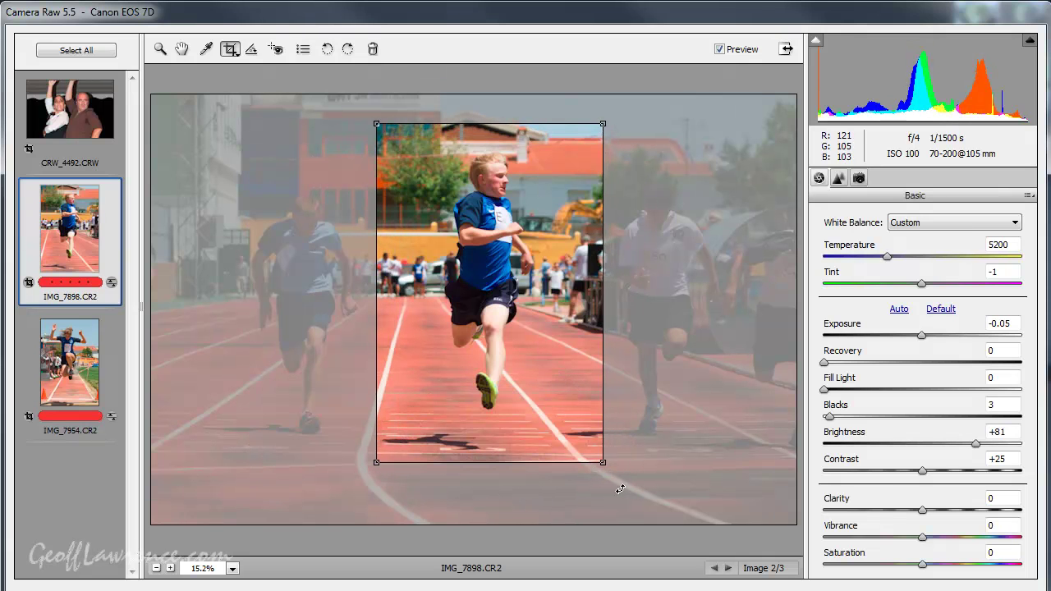
drag(606, 464, 595, 450)
mouse_move(540, 413)
mouse_down()
mouse_move(535, 446)
mouse_move(546, 420)
mouse_up()
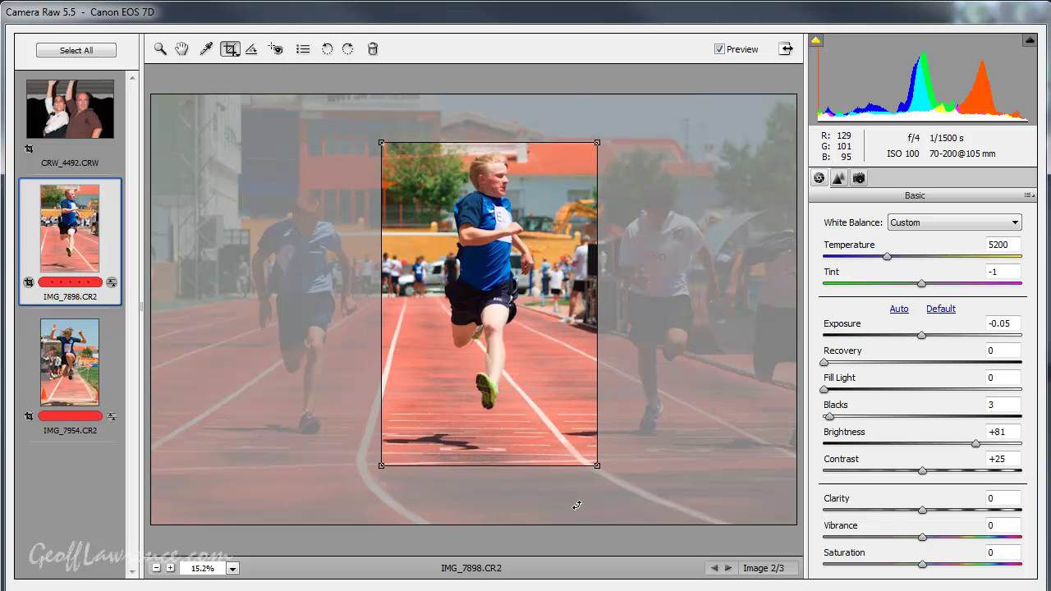
Clear the crop, draw a new 1200 by 800 box around all three runners, and tighten its top-left corner
right_click(551, 278)
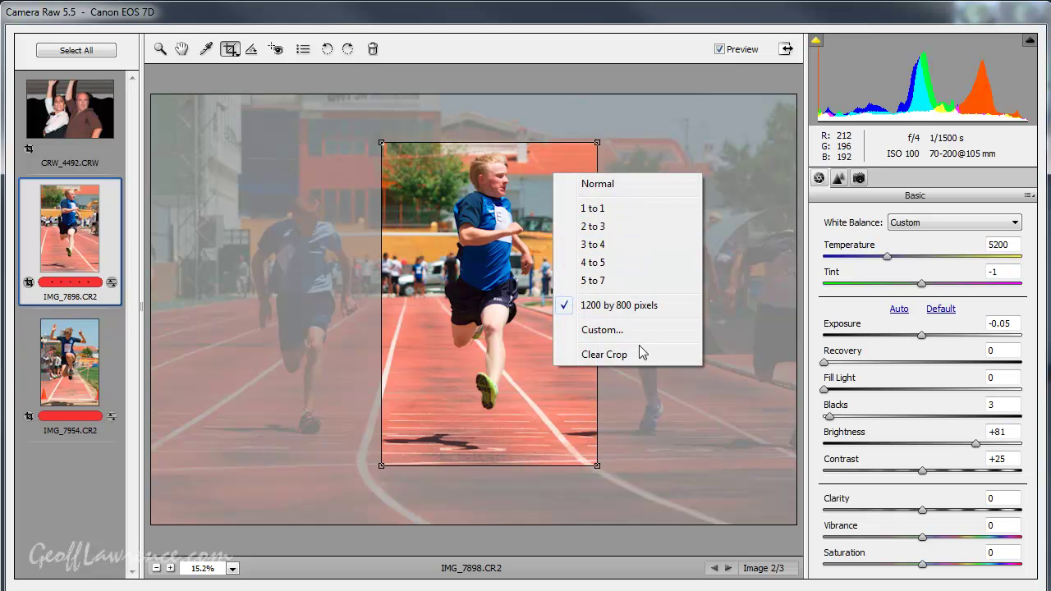
click(617, 354)
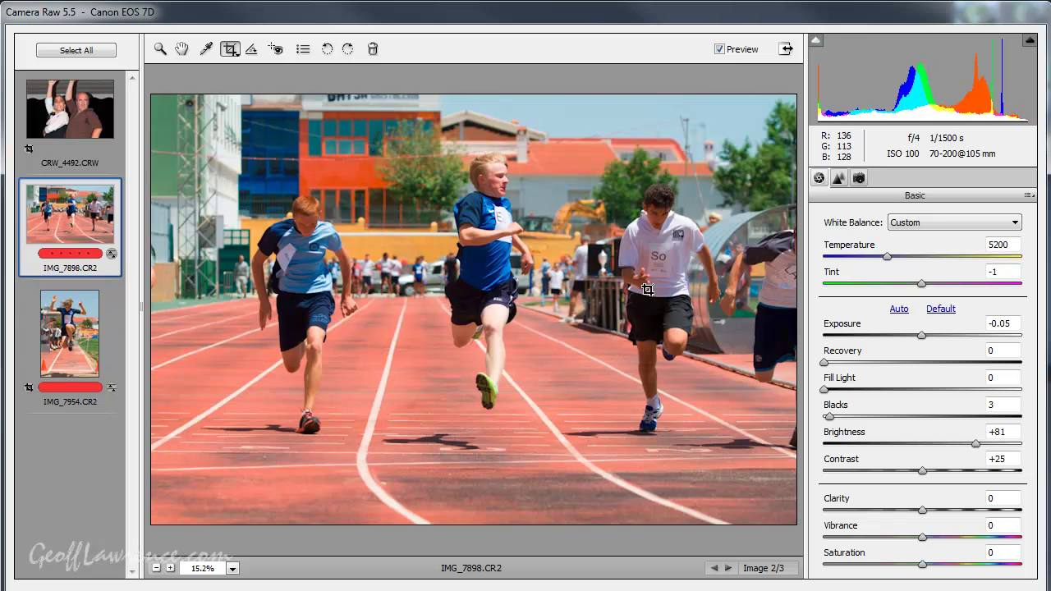
drag(216, 128, 723, 524)
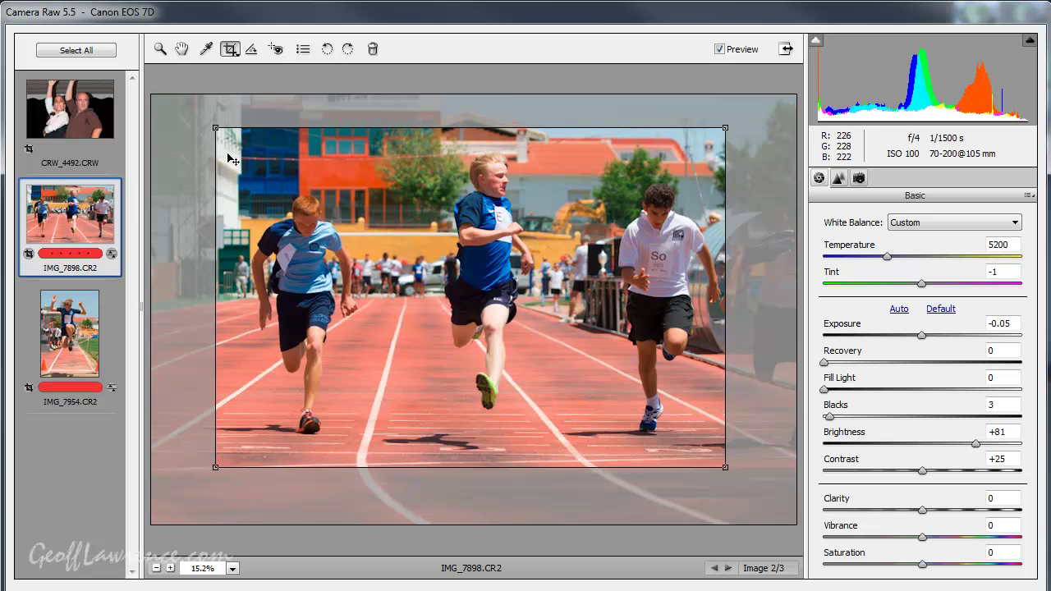
drag(213, 123, 232, 129)
right_click(580, 225)
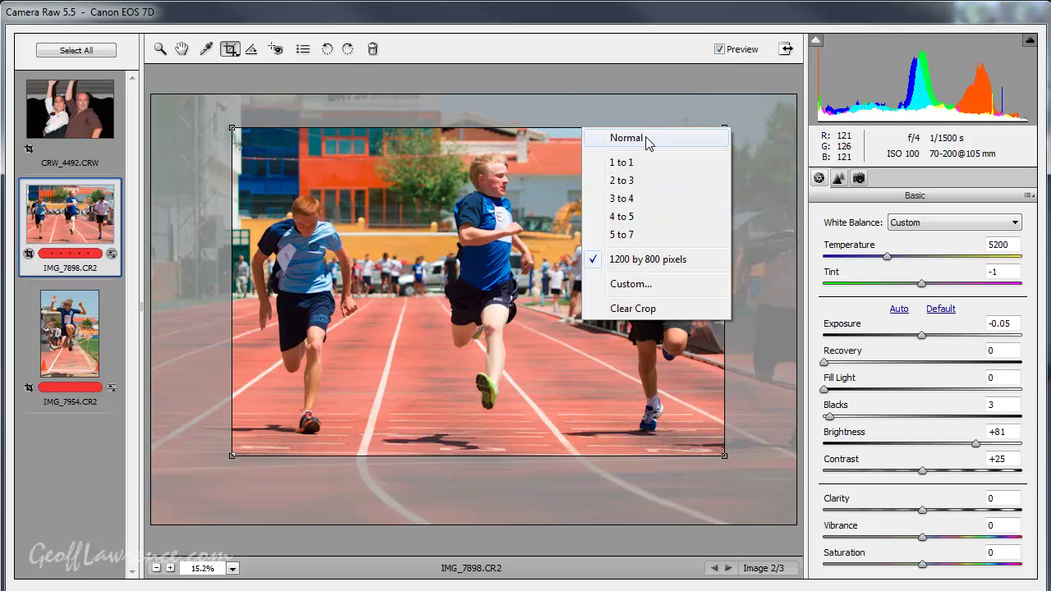
click(655, 261)
right_click(544, 216)
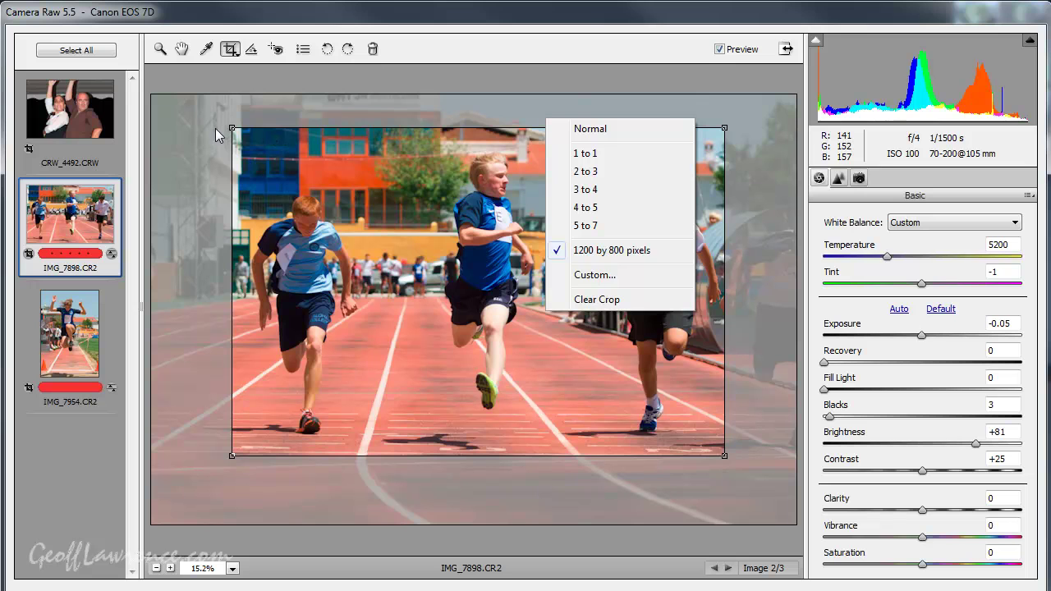
click(357, 164)
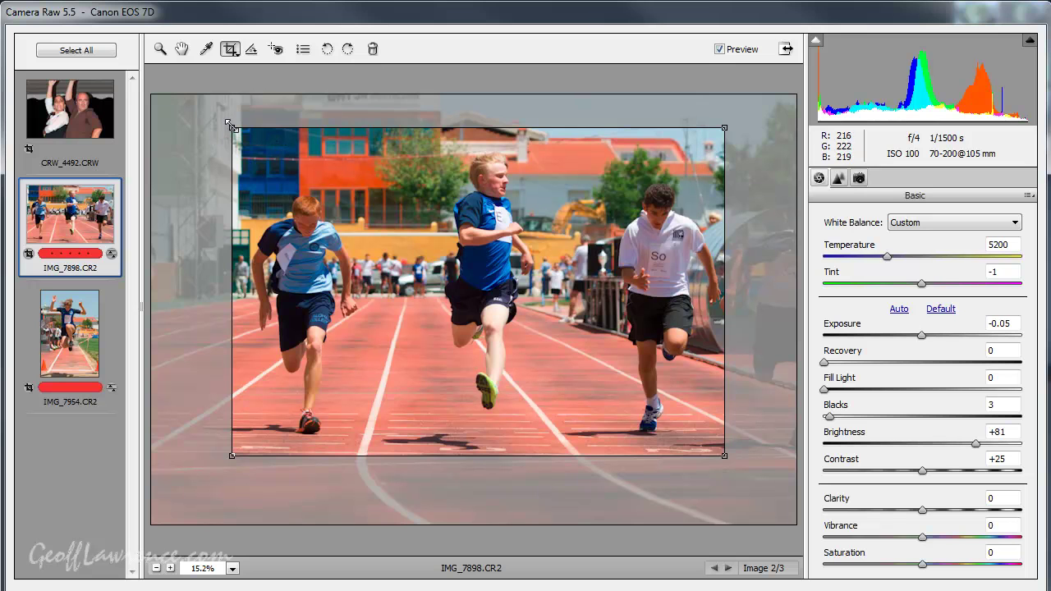
drag(230, 125, 244, 135)
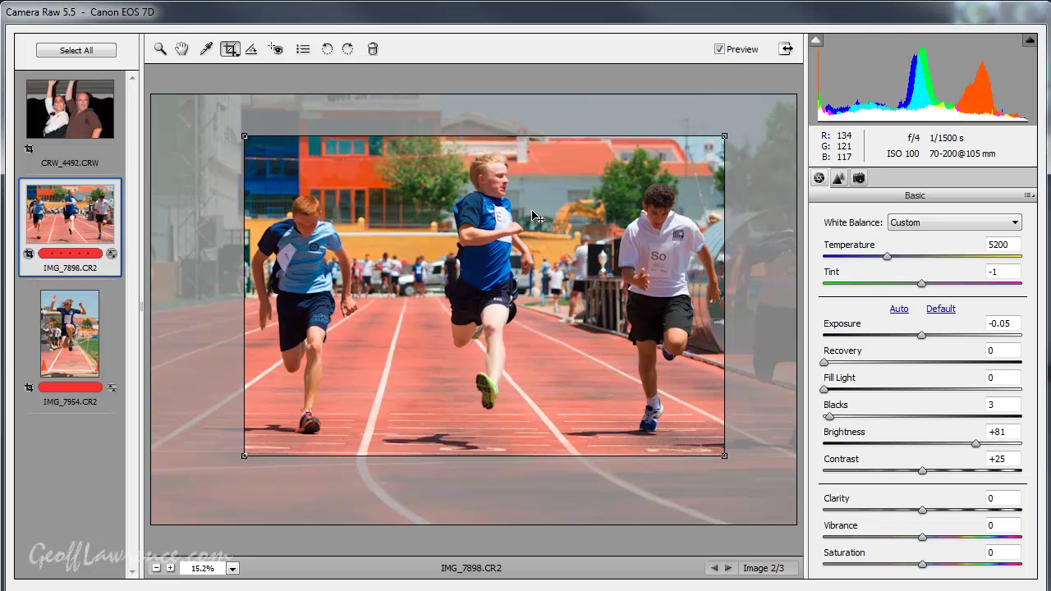
Open the long-jump photo IMG_7954.CR2 from the filmstrip with the Crop tool active
click(251, 51)
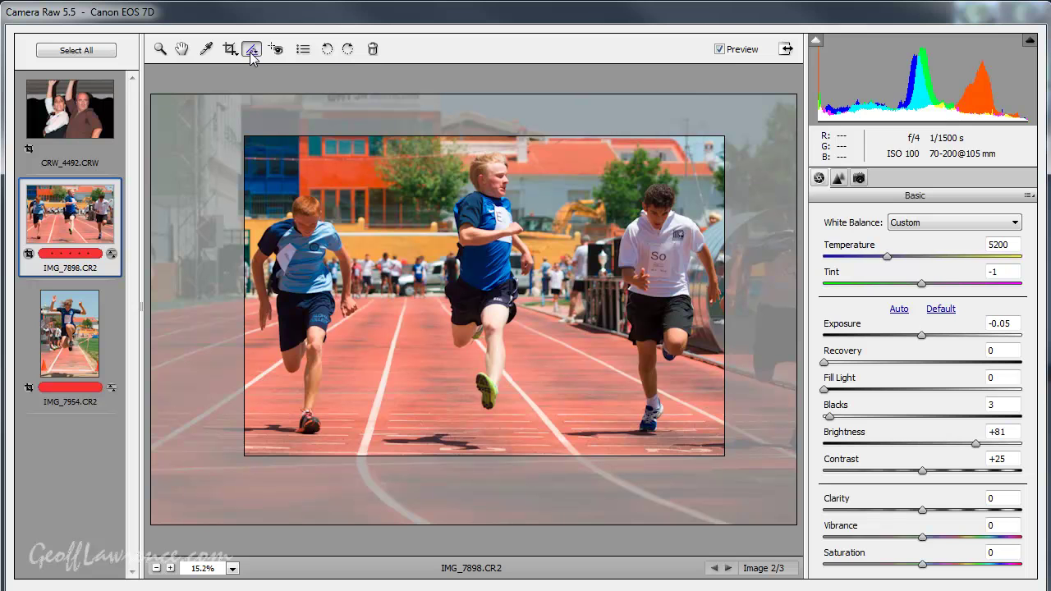
click(77, 361)
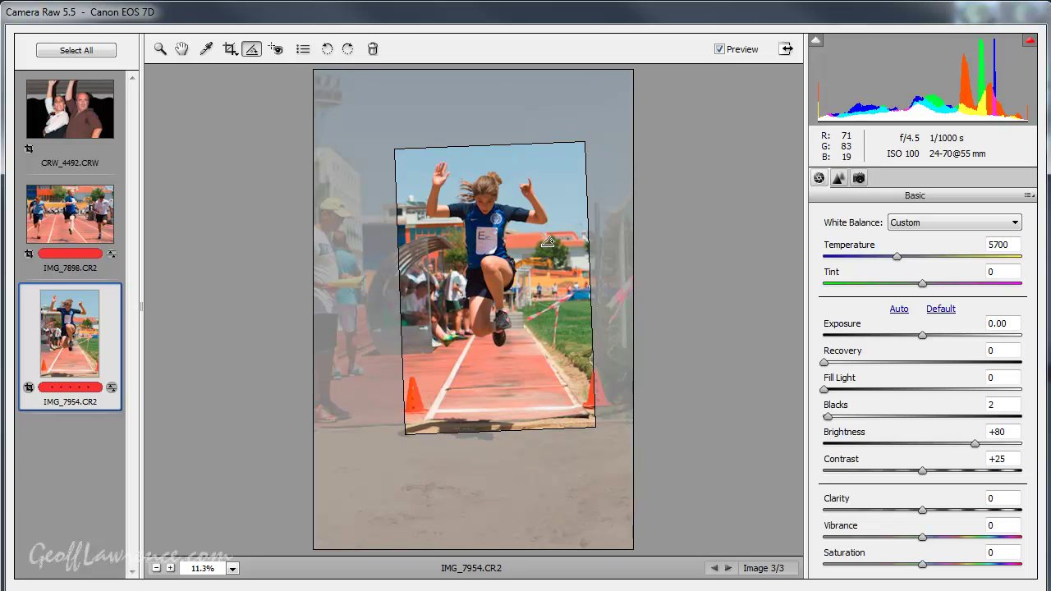
click(230, 51)
Clear the long-jump crop, draw a new box around the jumper, and rotate it slightly clockwise
right_click(540, 395)
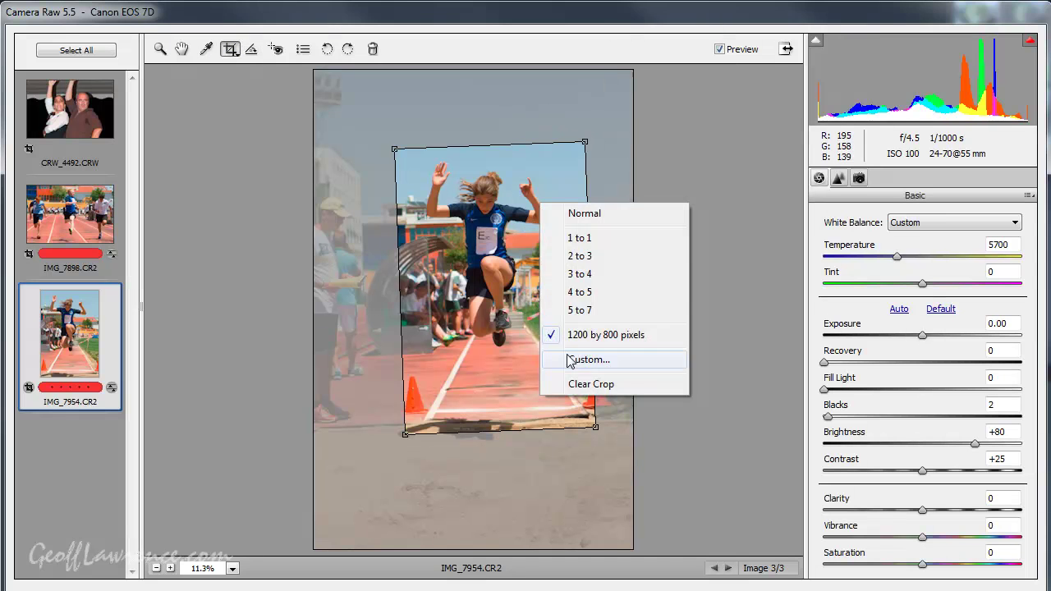
click(586, 385)
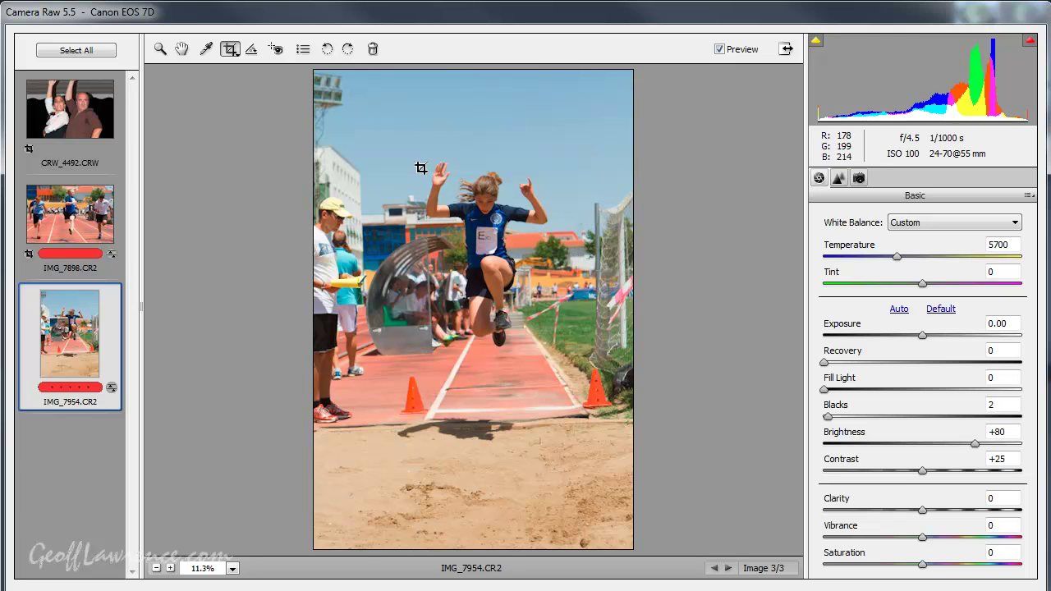
drag(399, 129, 597, 425)
mouse_move(554, 364)
mouse_down()
mouse_move(540, 380)
mouse_move(547, 377)
mouse_up()
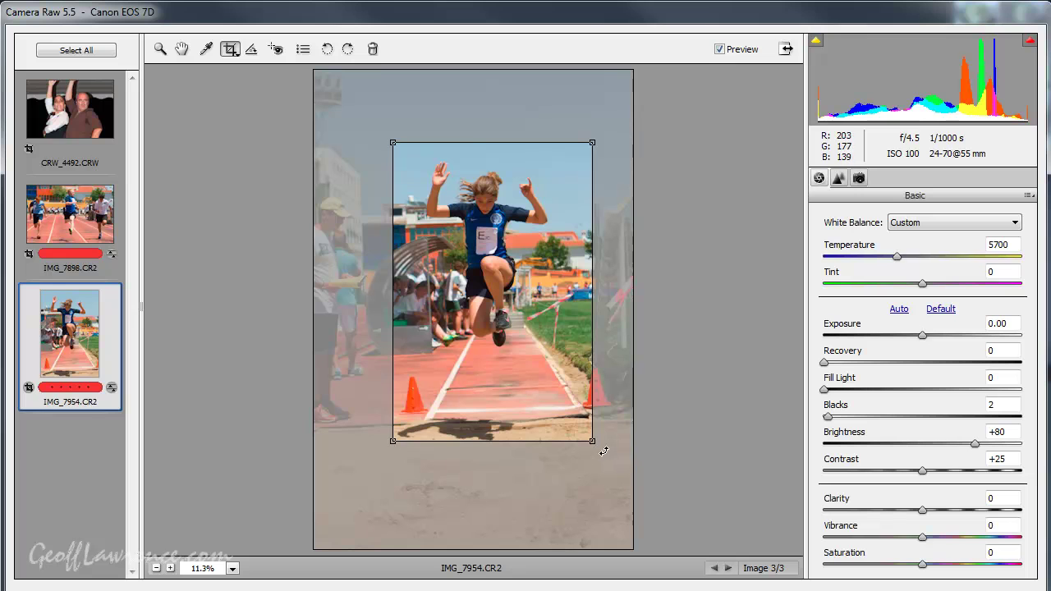
drag(601, 455, 609, 453)
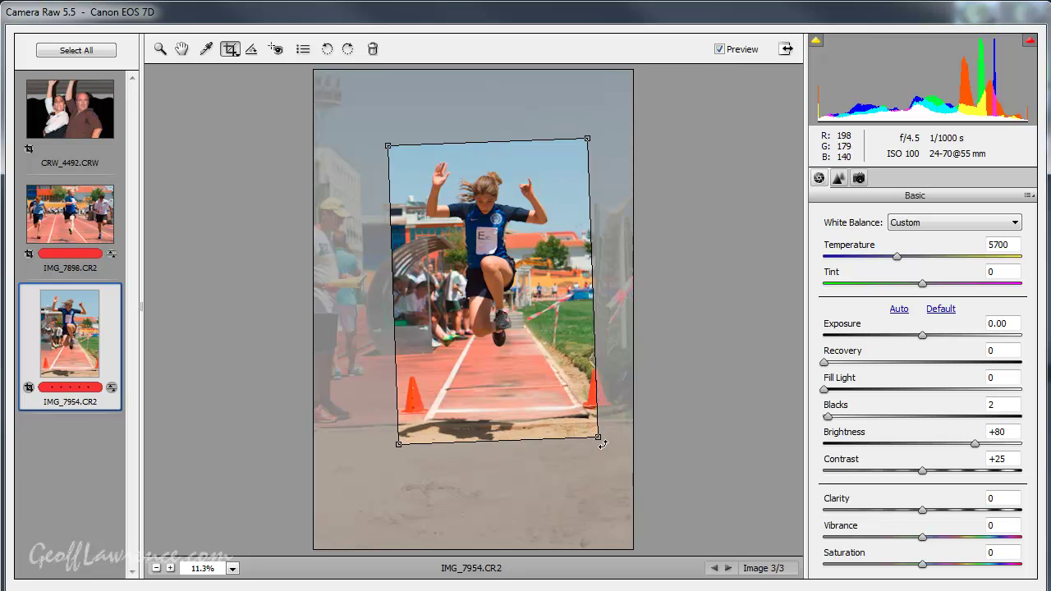
mouse_move(603, 444)
mouse_down()
mouse_move(611, 435)
mouse_move(572, 460)
mouse_move(615, 450)
mouse_move(599, 452)
mouse_move(607, 460)
mouse_up()
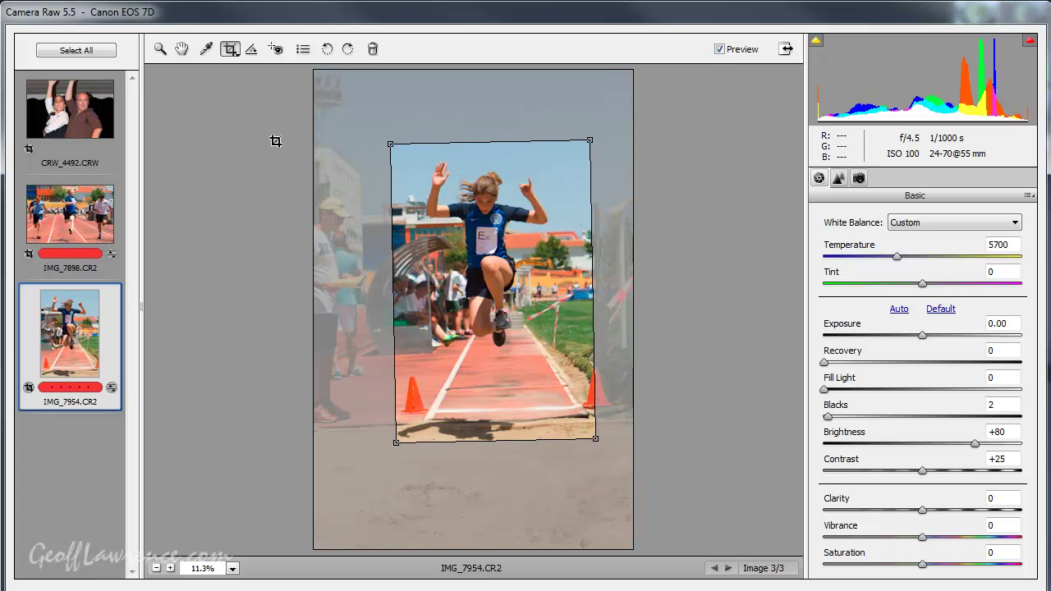
Clear the crop and straighten the long-jump photo along the sand edge
click(231, 52)
right_click(520, 311)
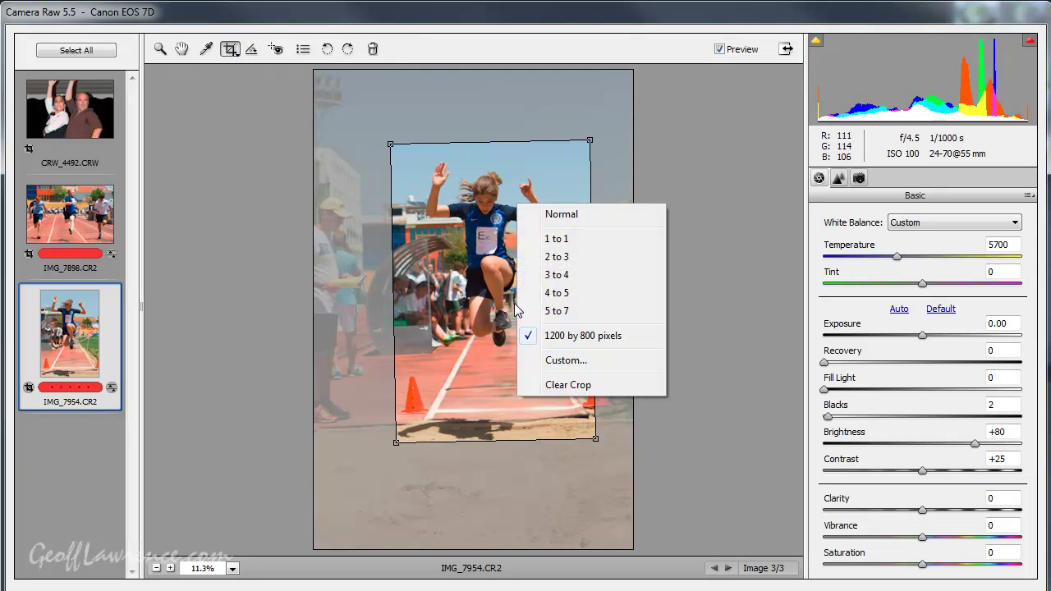
click(568, 384)
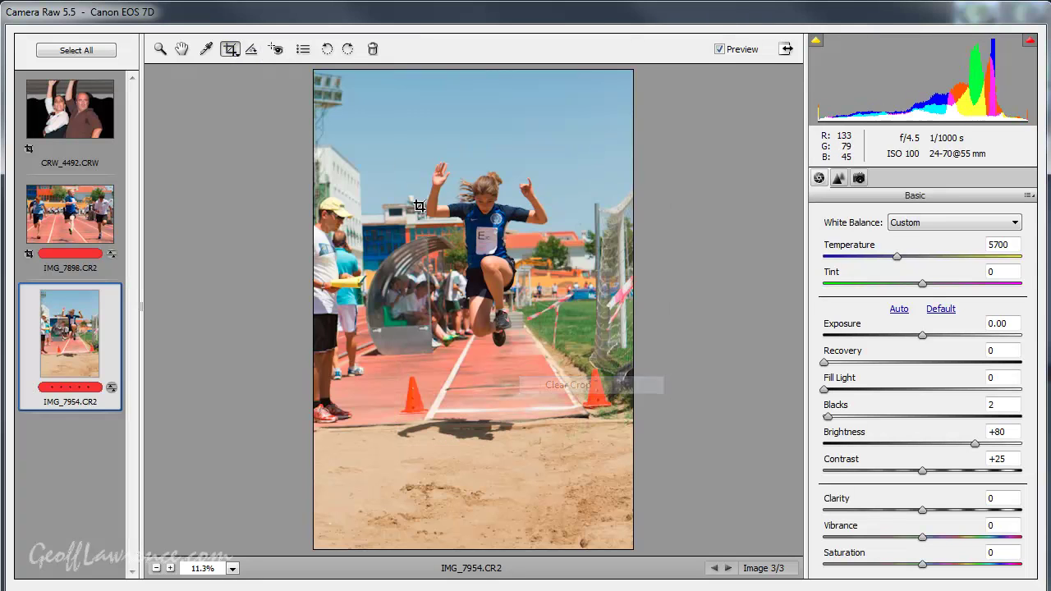
click(252, 51)
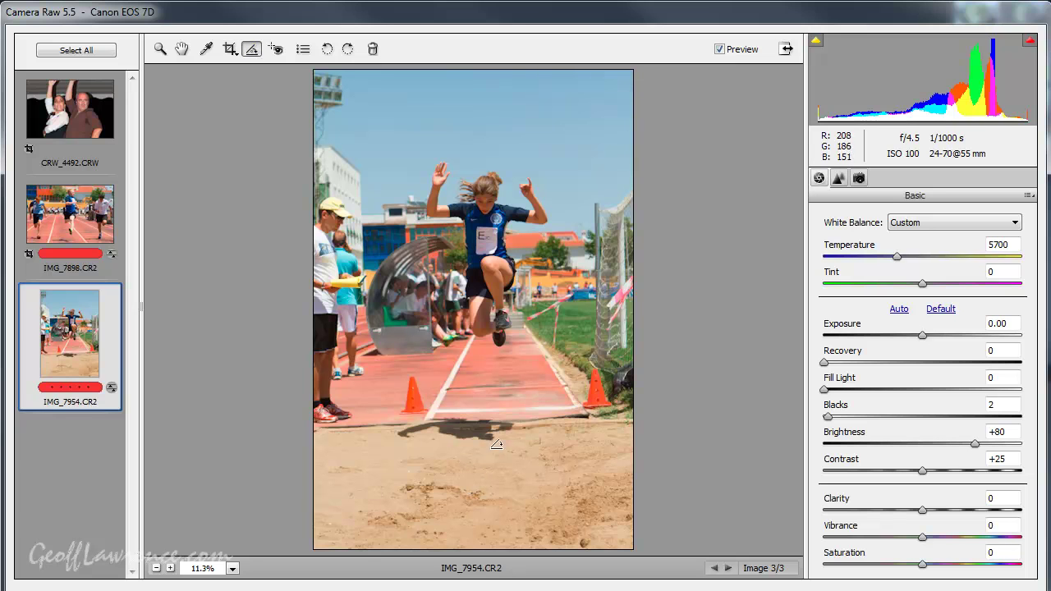
drag(374, 425, 590, 412)
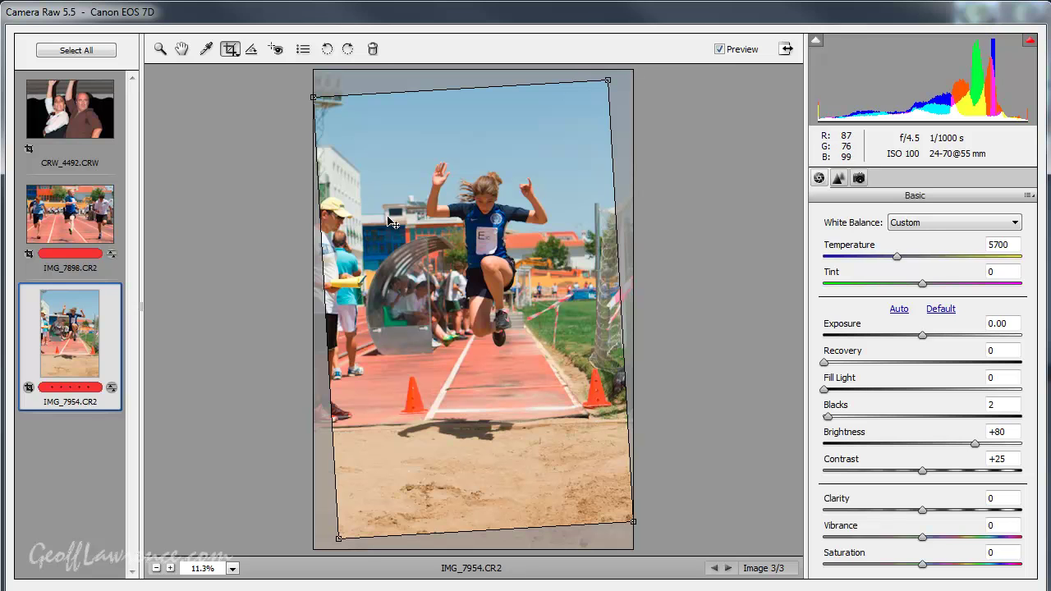
Tighten the rotated crop from its corners to trim the sand pit, then reposition the box
drag(314, 98, 363, 162)
drag(632, 520, 592, 467)
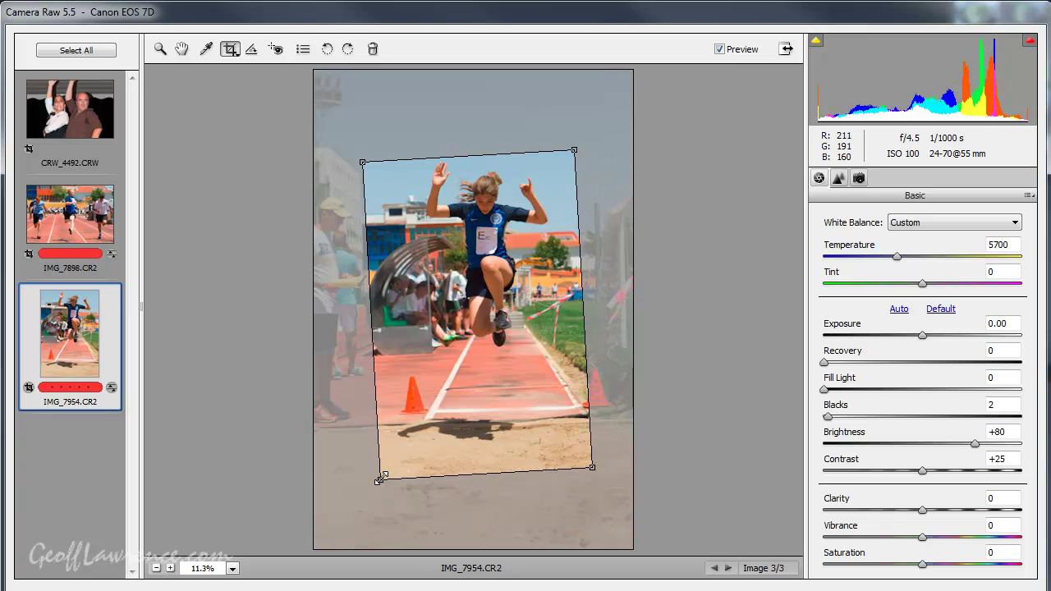
drag(379, 480, 402, 442)
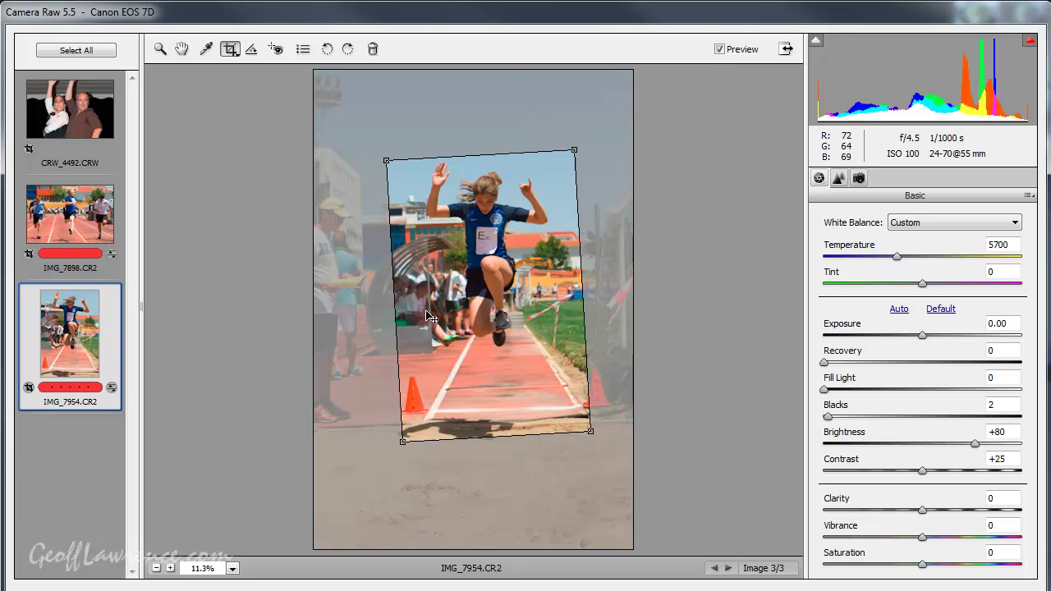
drag(562, 276, 588, 279)
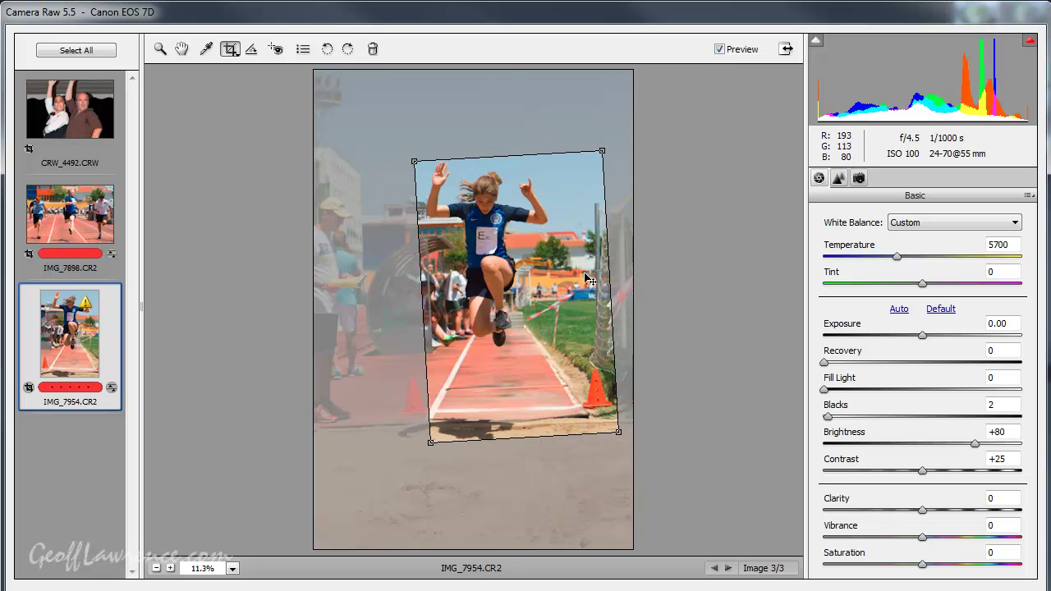
drag(546, 308, 523, 310)
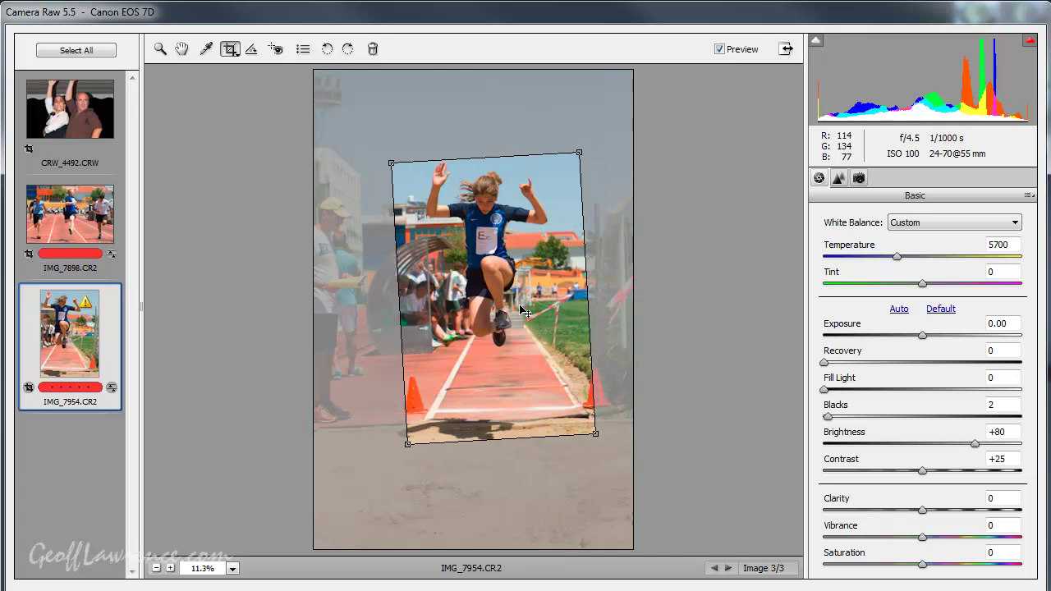
right_click(515, 351)
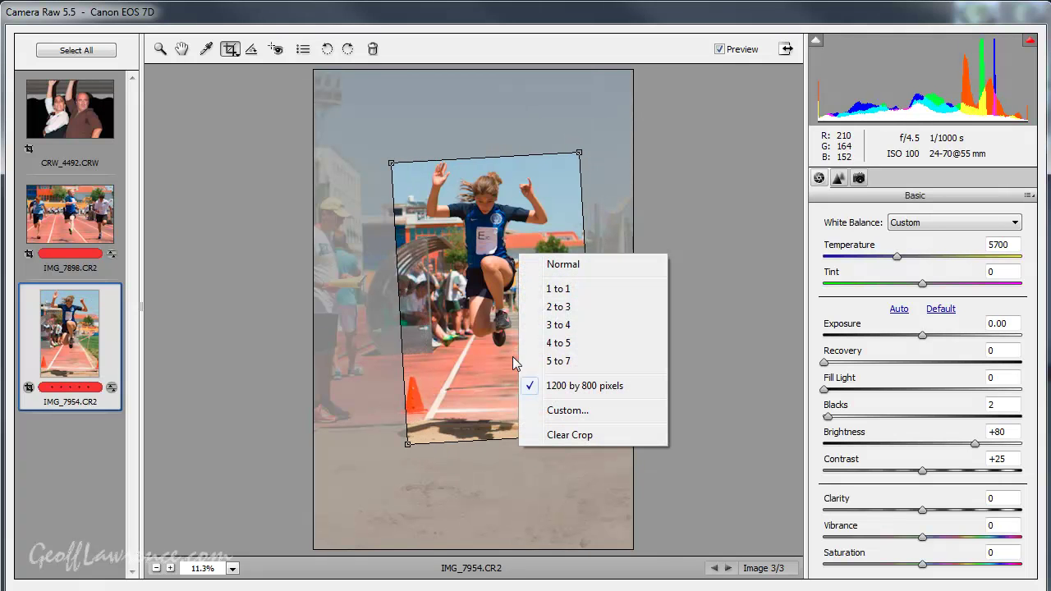
Clear the existing crop and straighten the long jump photo along a vertical reference line
click(566, 435)
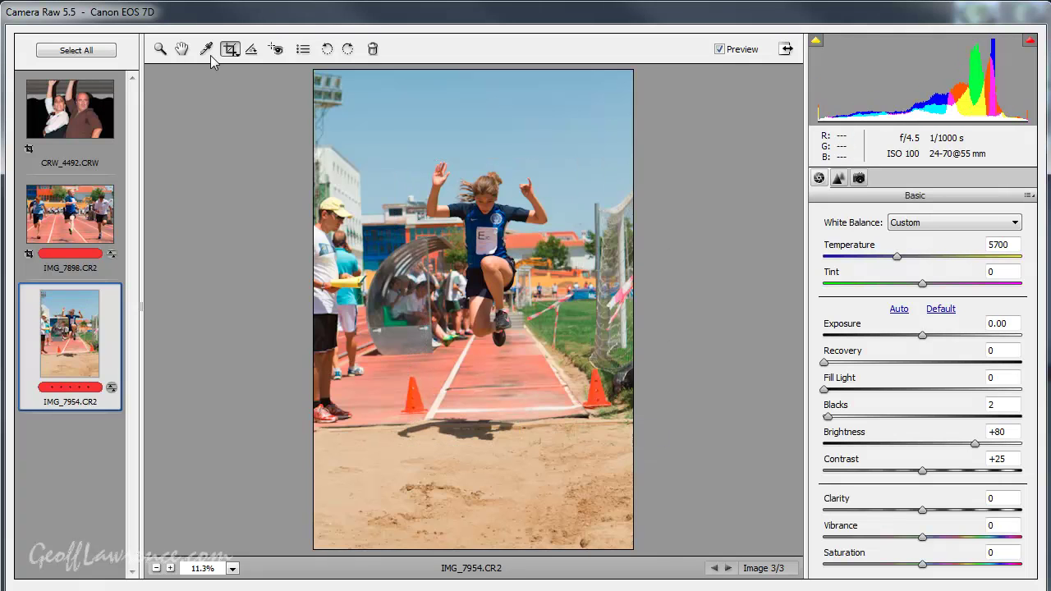
click(252, 49)
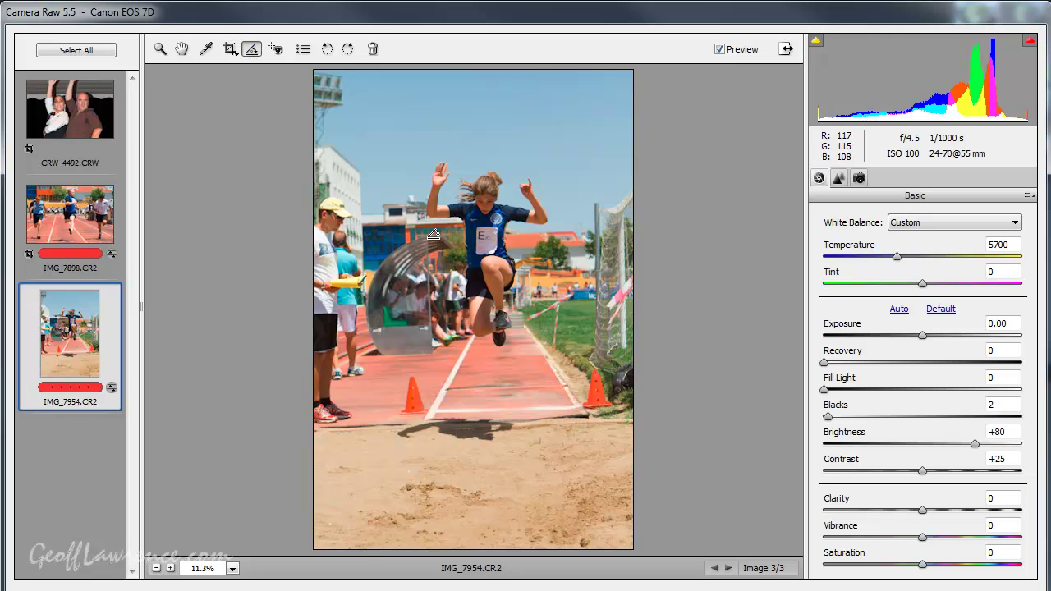
drag(433, 235, 439, 355)
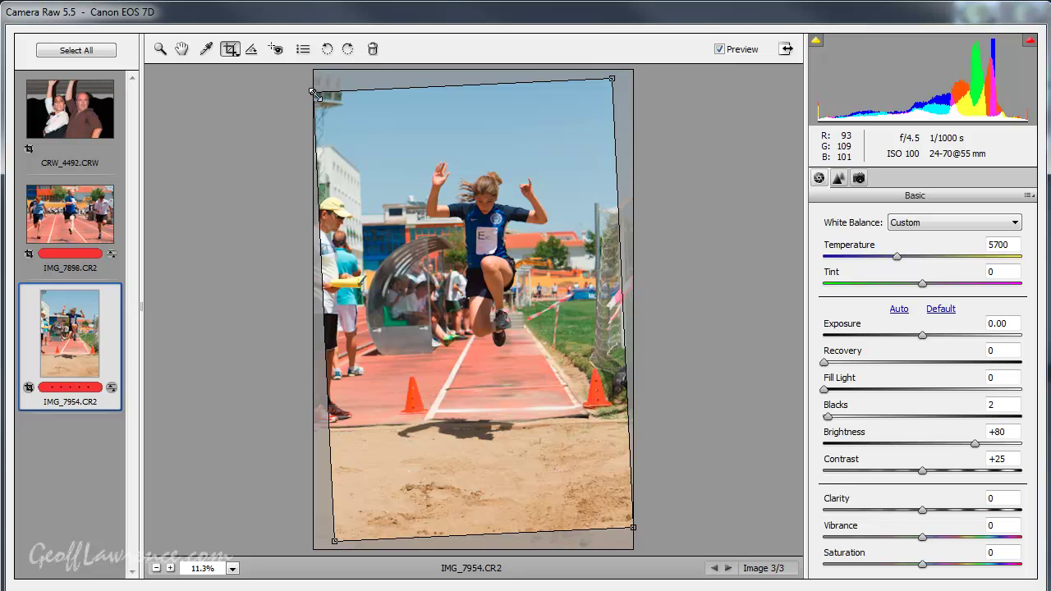
Resize and reposition the tilted crop box to frame the jumper and track down to the sand
drag(316, 94, 366, 164)
drag(436, 479, 436, 453)
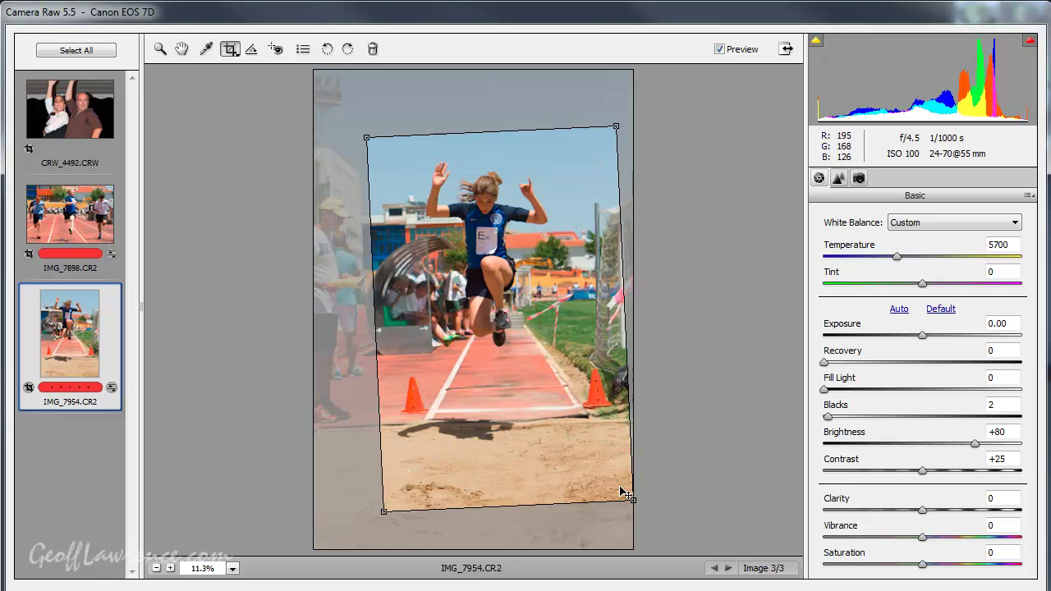
drag(626, 492, 579, 459)
drag(379, 443, 399, 433)
drag(518, 368, 524, 394)
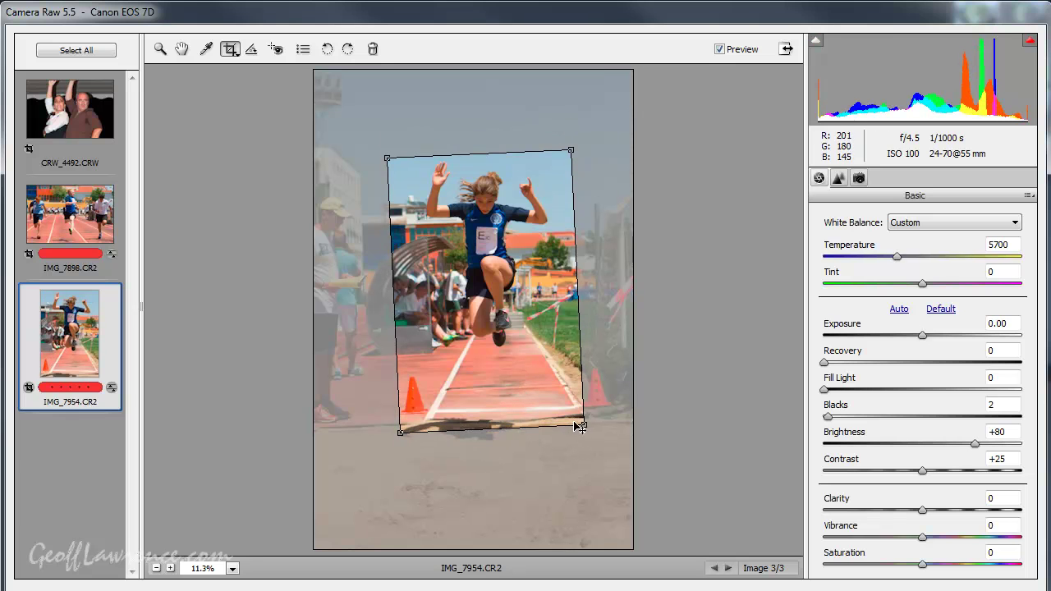
drag(581, 425, 586, 430)
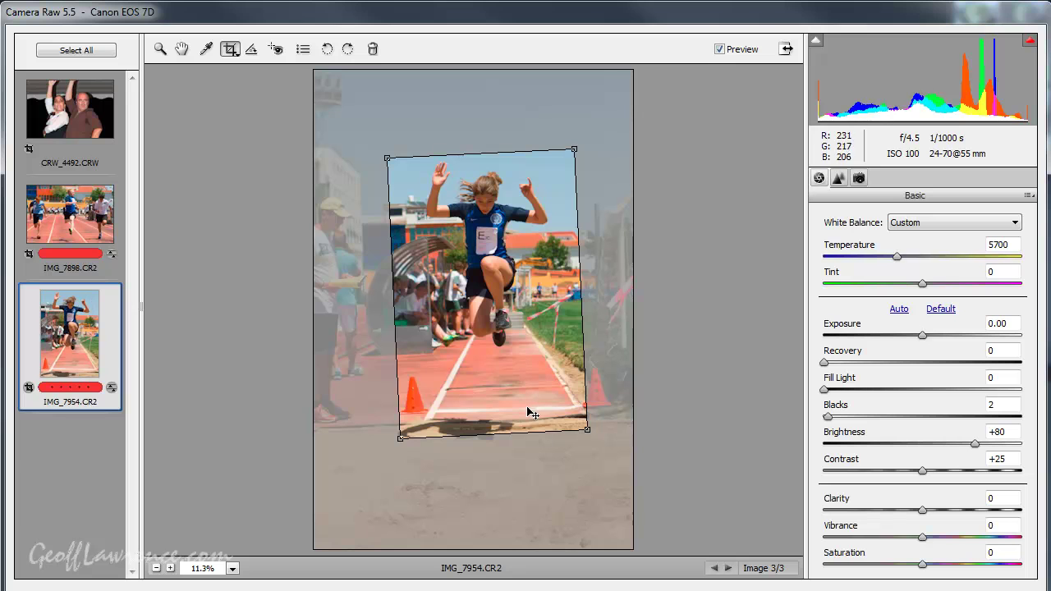
drag(530, 406, 534, 407)
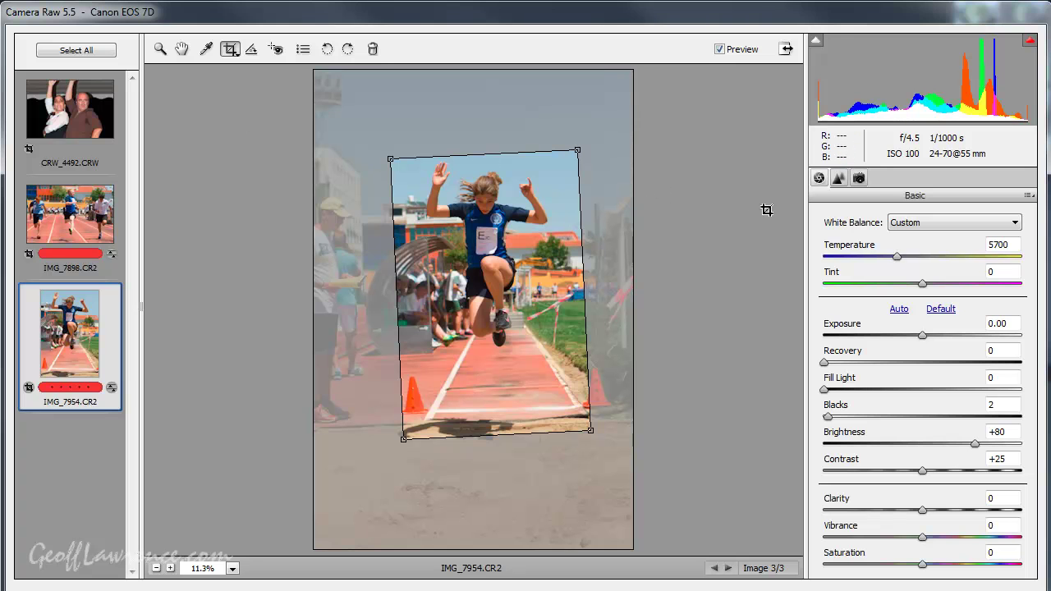
Commit the straightened crop on the long jump photo with Enter
key(Return)
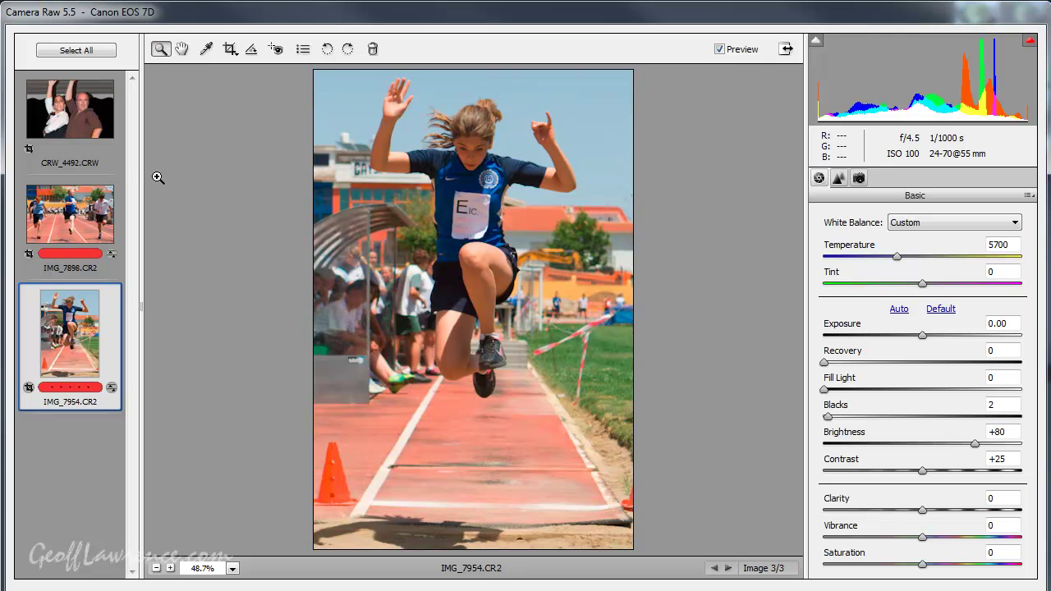
Open the CRW_4492 dancers photo and zoom in on both dancers' faces for red-eye removal
click(66, 110)
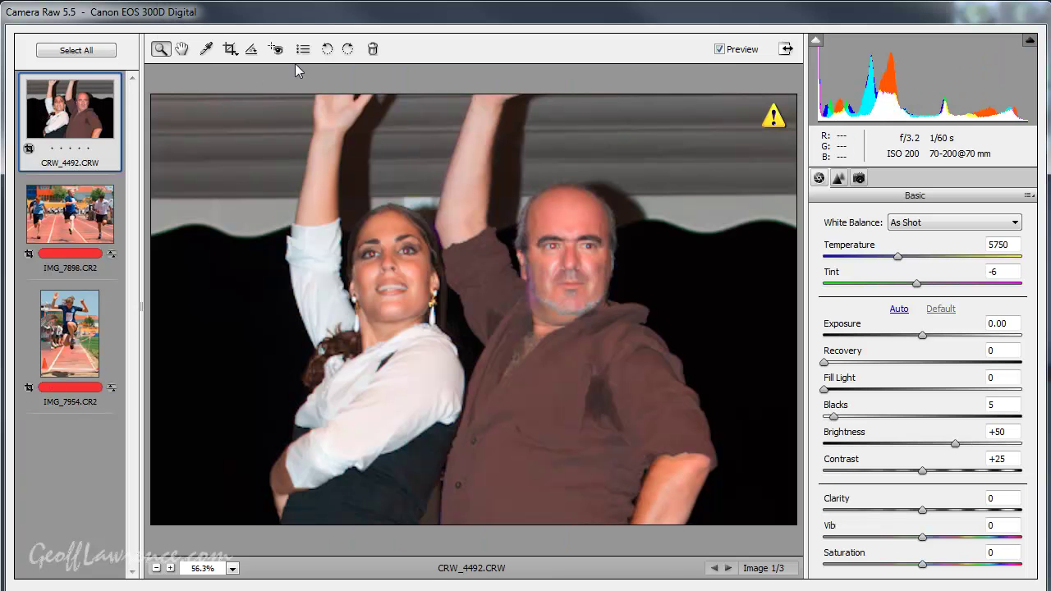
click(278, 51)
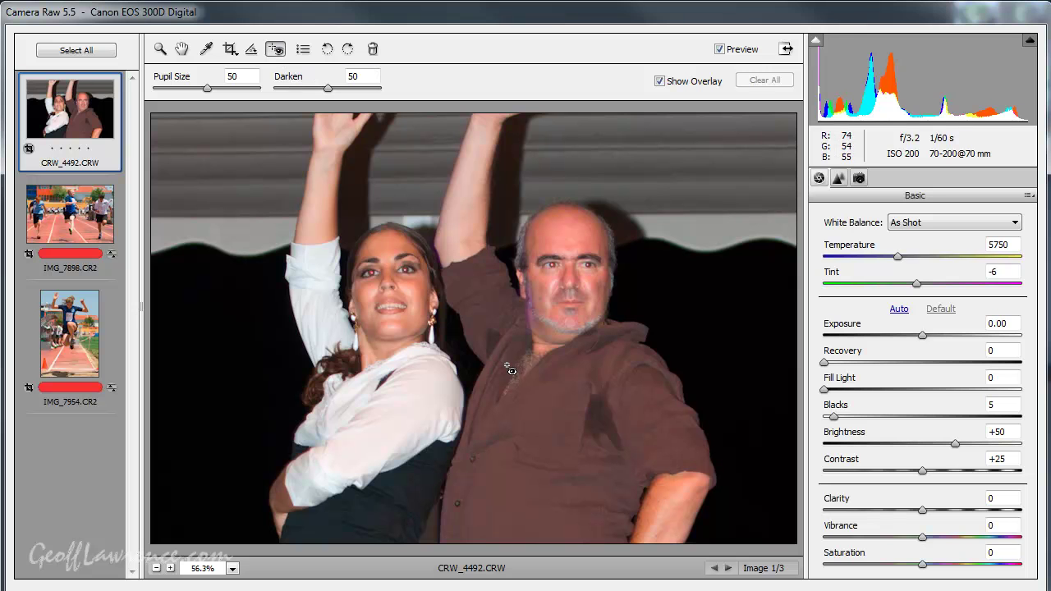
ctrl+click(384, 289)
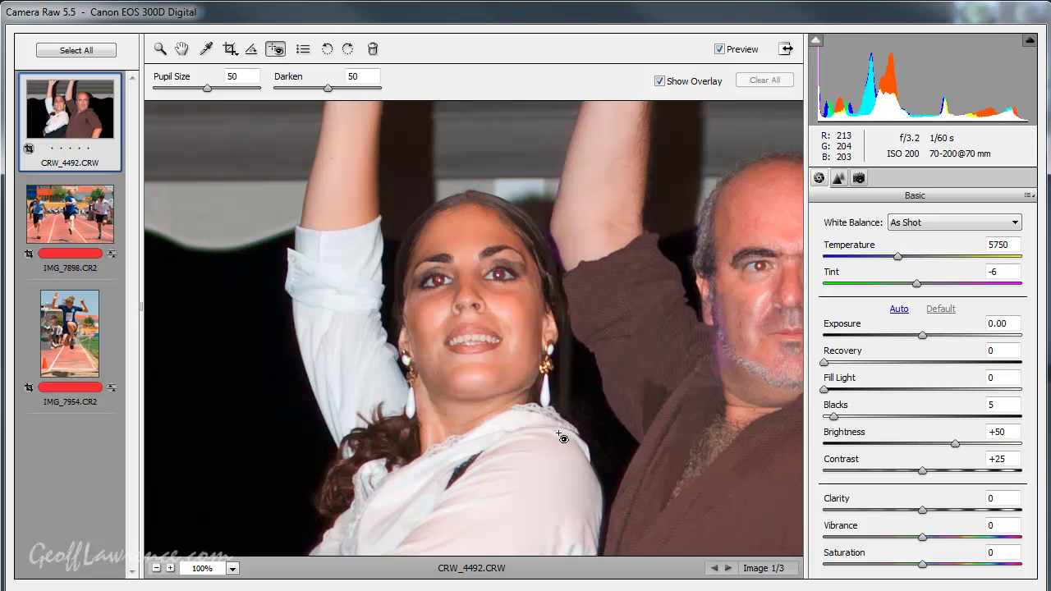
drag(578, 427, 467, 451)
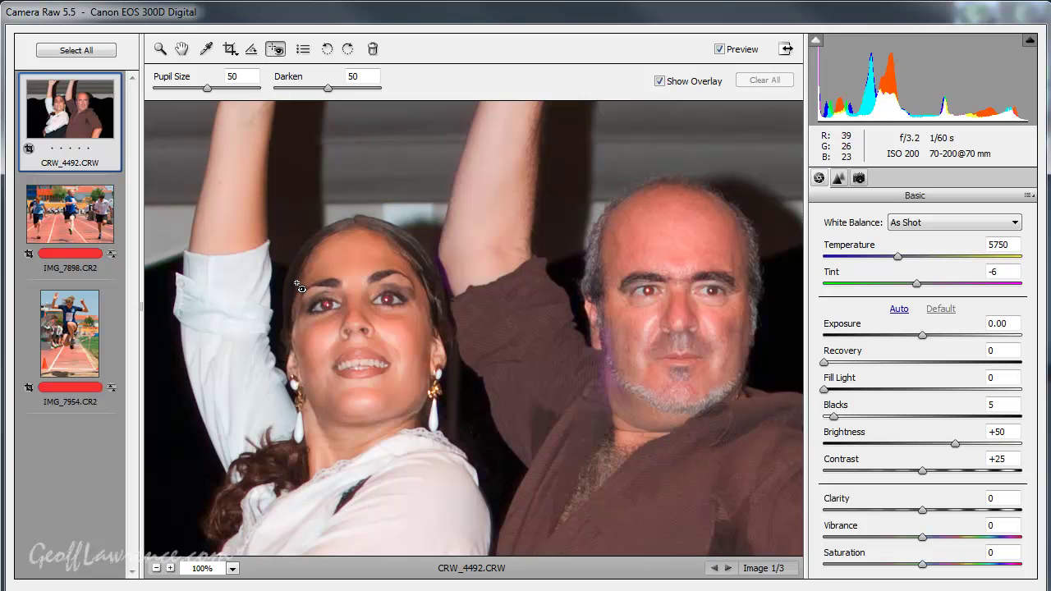
Remove the red eye from both of the woman's eyes and both of the man's eyes
drag(297, 284, 351, 332)
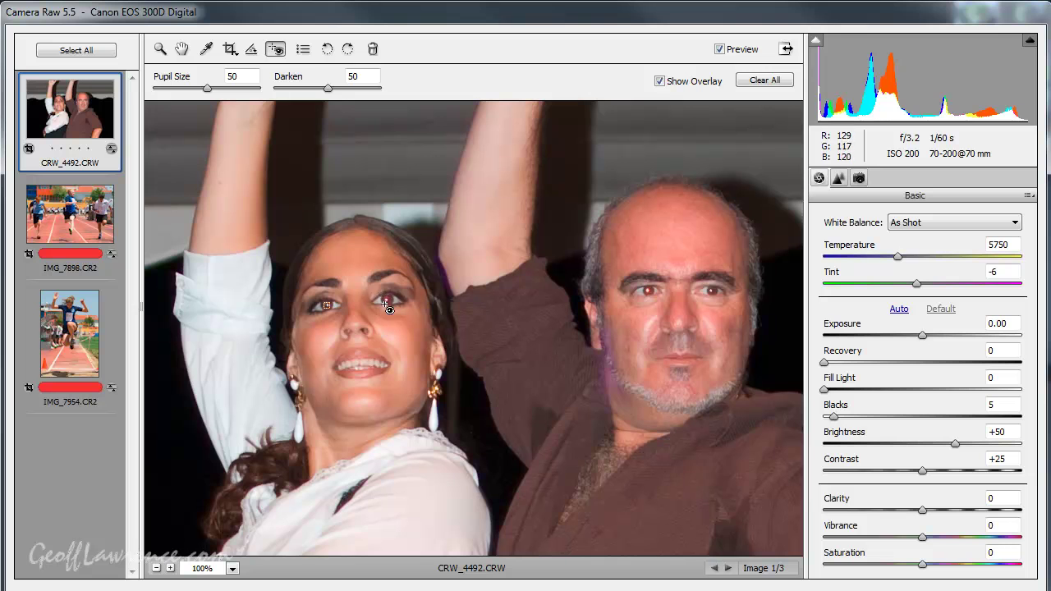
drag(360, 276, 419, 319)
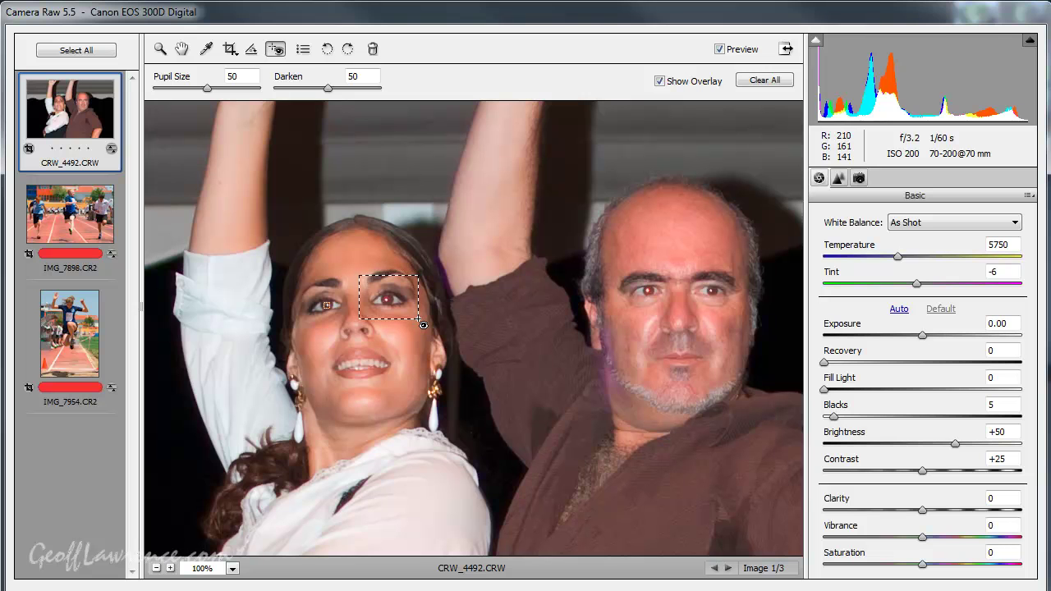
drag(419, 319, 419, 320)
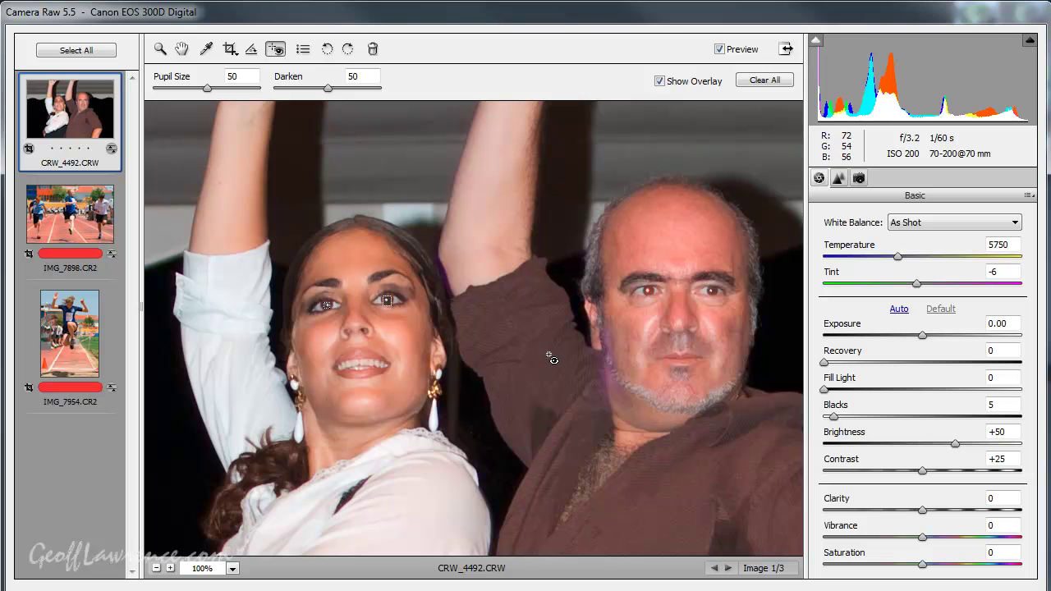
drag(622, 265, 671, 322)
drag(687, 268, 736, 316)
click(206, 51)
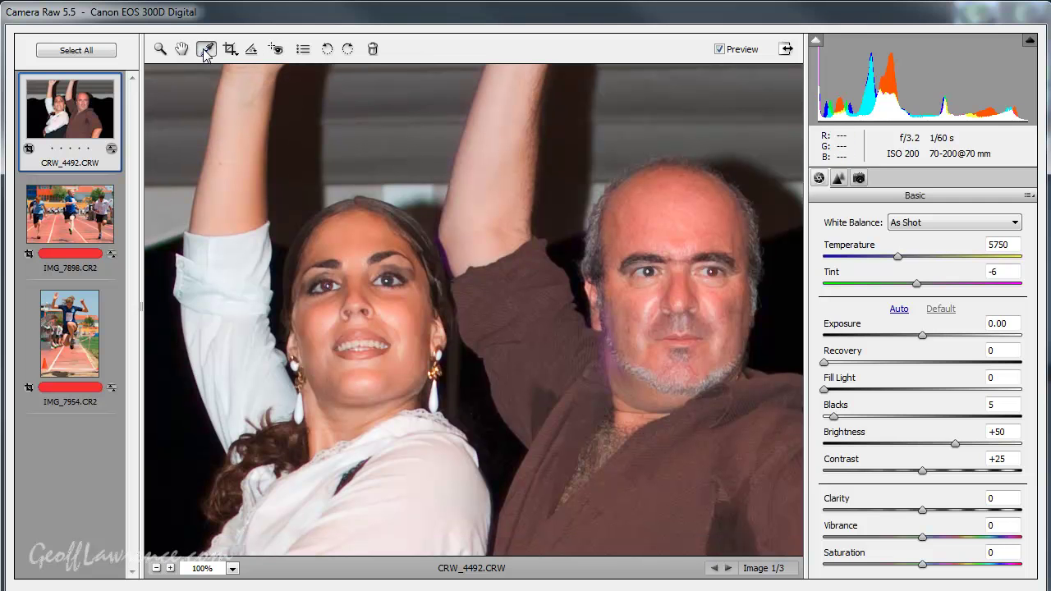
click(303, 51)
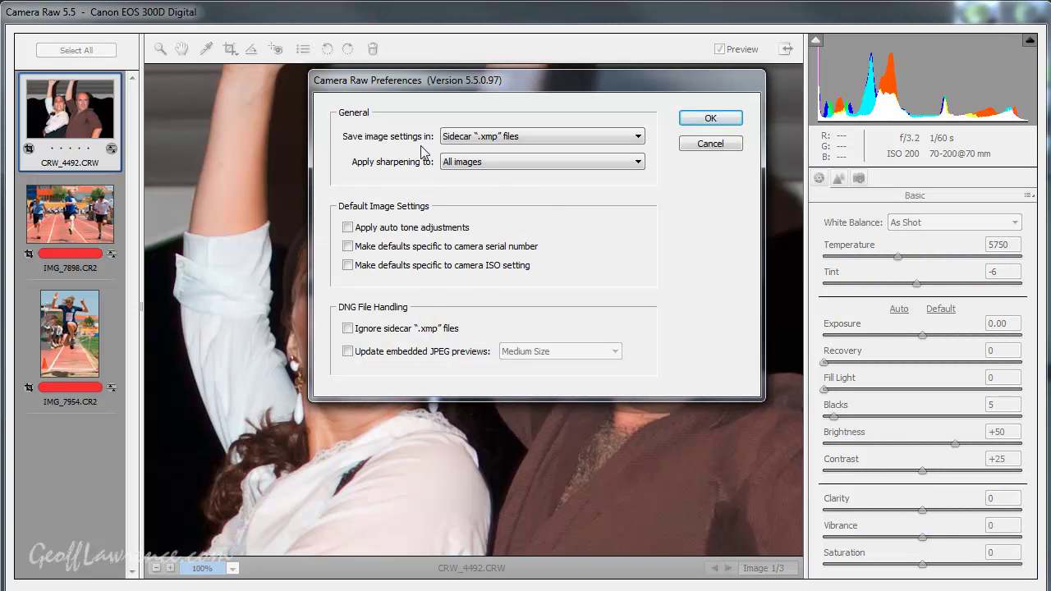
click(638, 137)
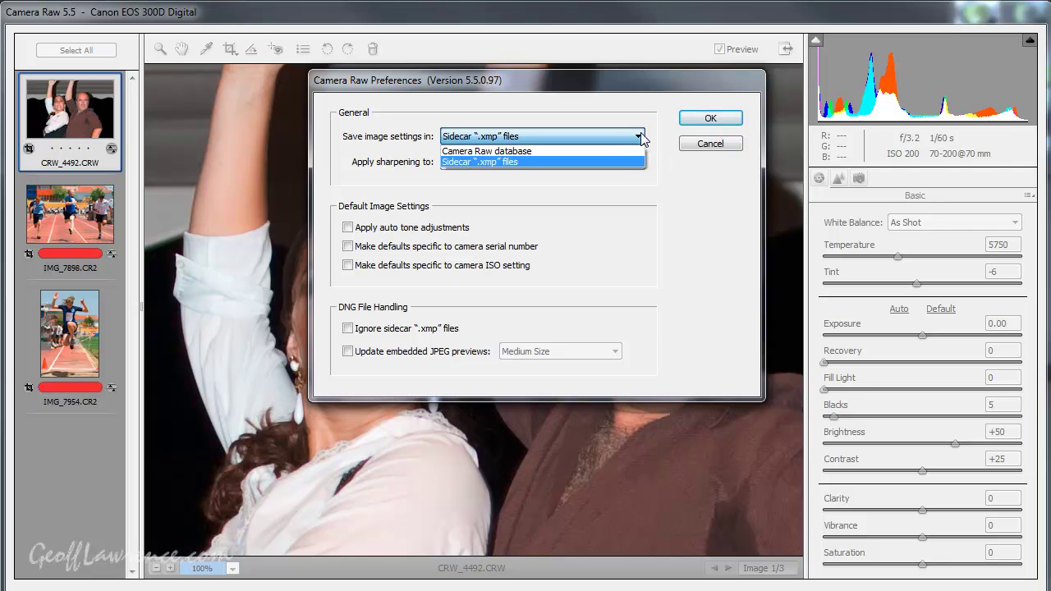
click(639, 138)
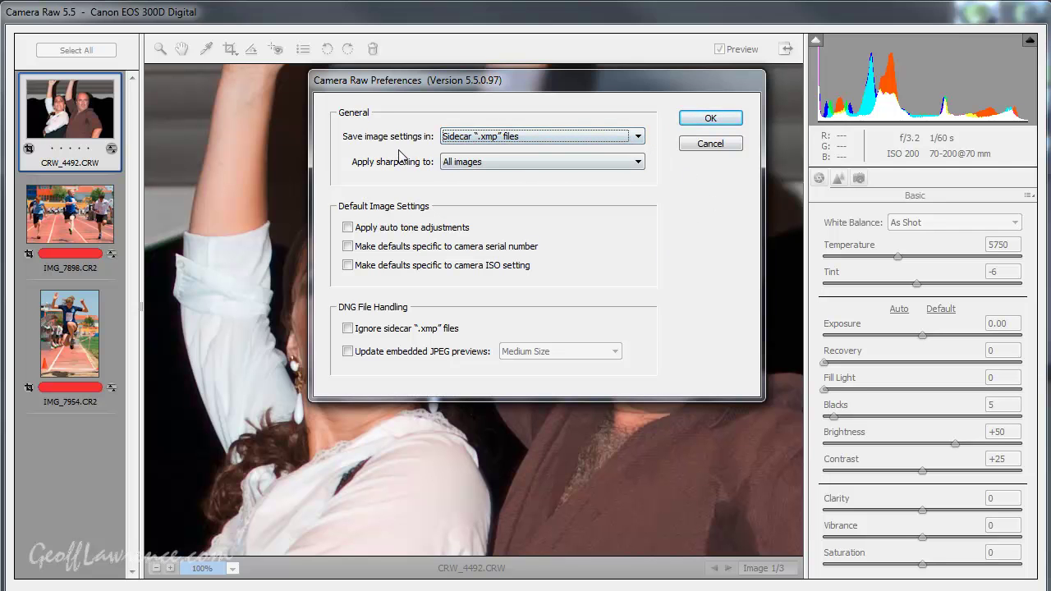
drag(386, 82, 372, 102)
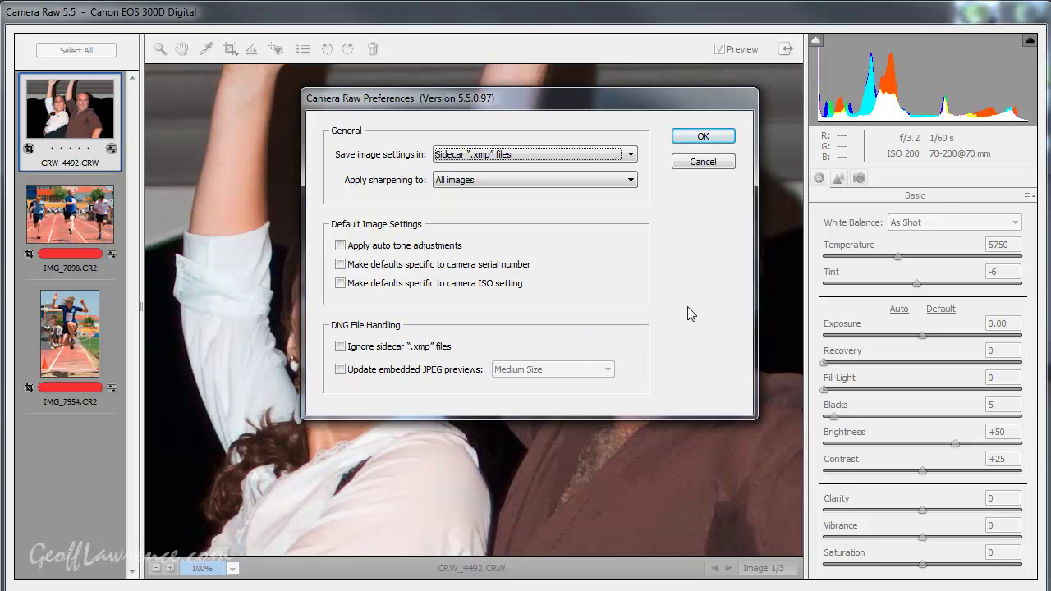
click(708, 165)
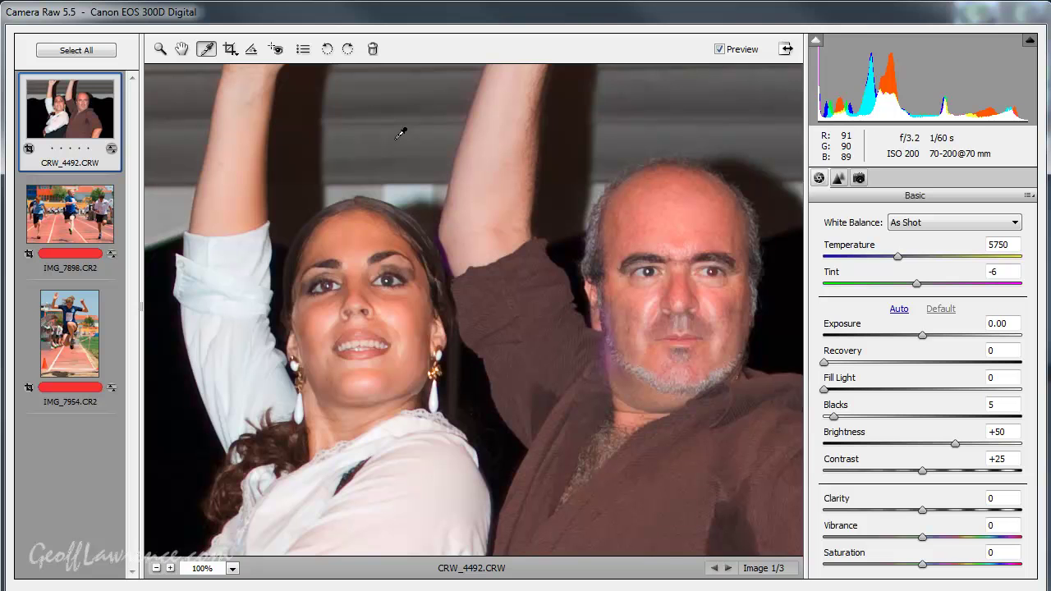
click(327, 50)
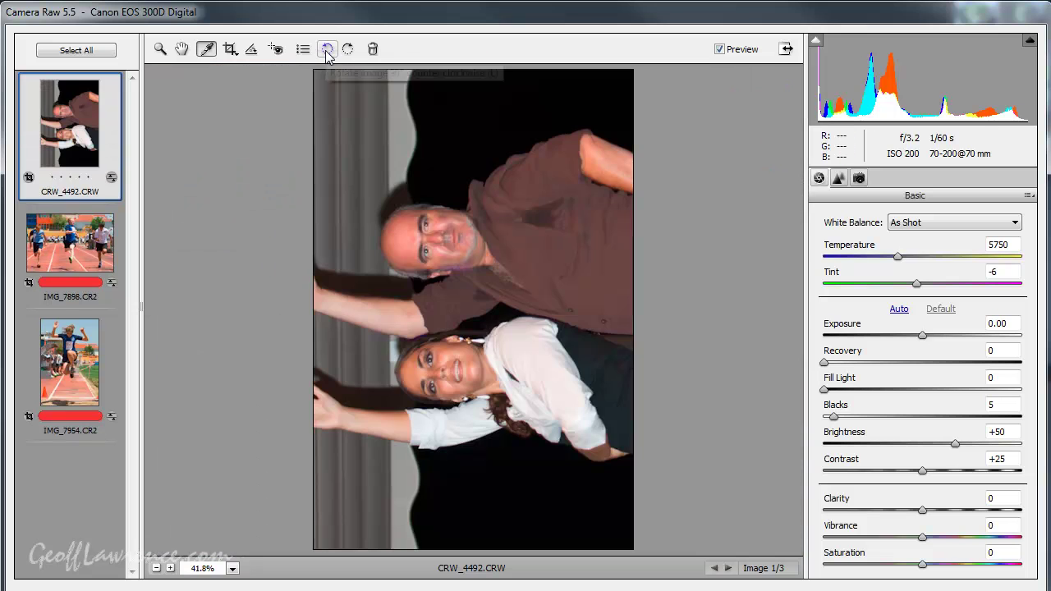
click(348, 51)
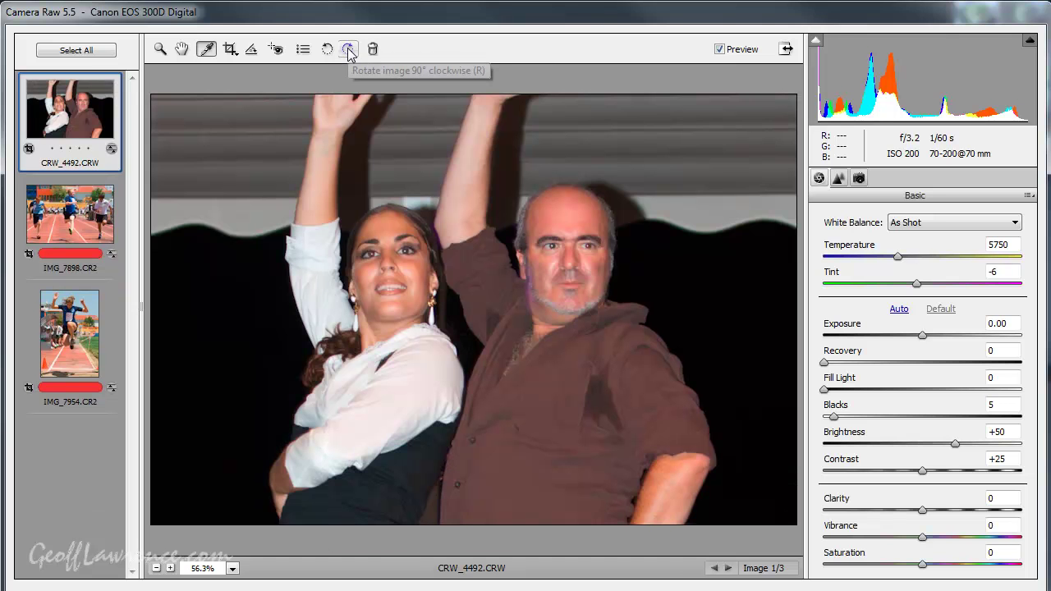
click(348, 50)
click(348, 51)
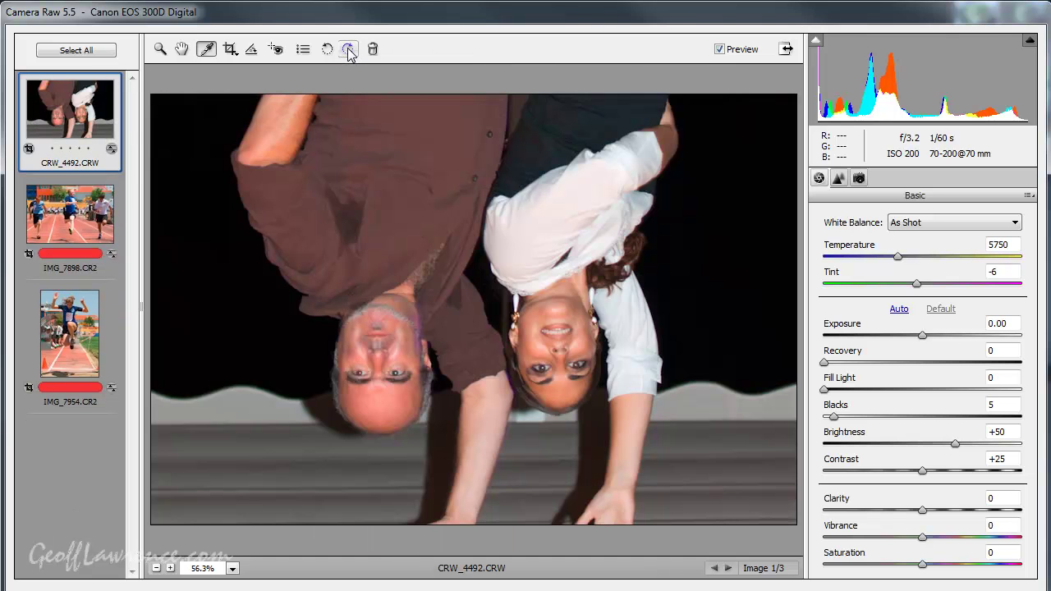
click(348, 50)
click(348, 51)
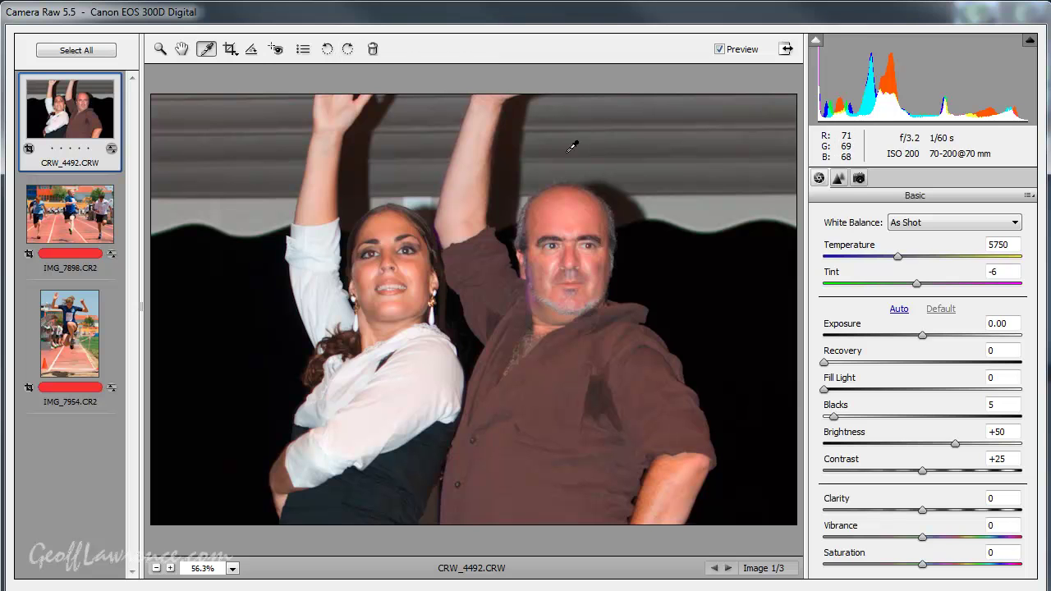
Mark CRW_4492 for trash, set a custom 6750 white balance from the grey curtain, then unmark it
click(374, 51)
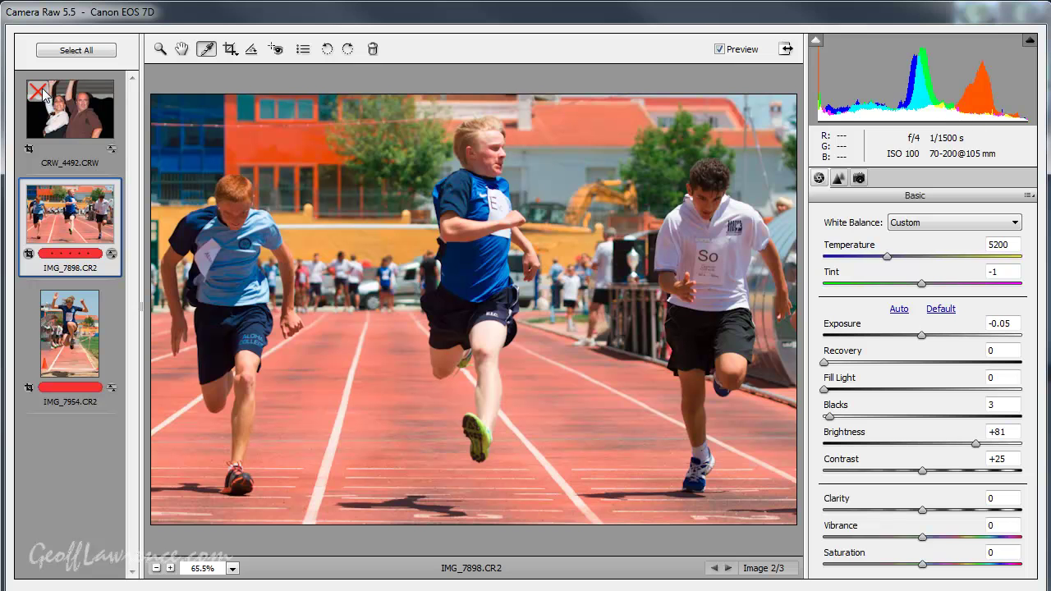
click(38, 92)
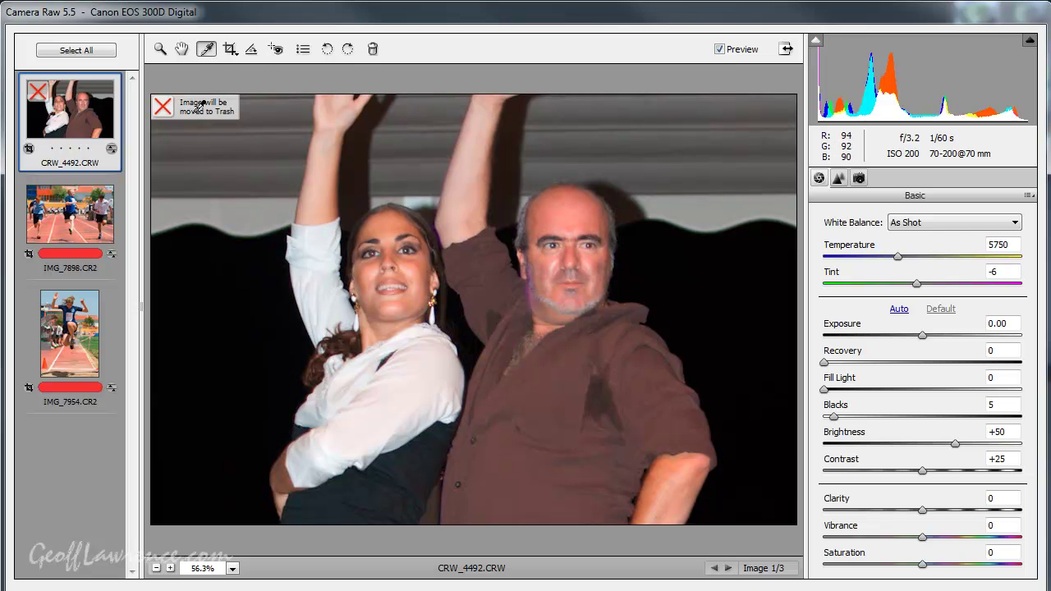
click(504, 159)
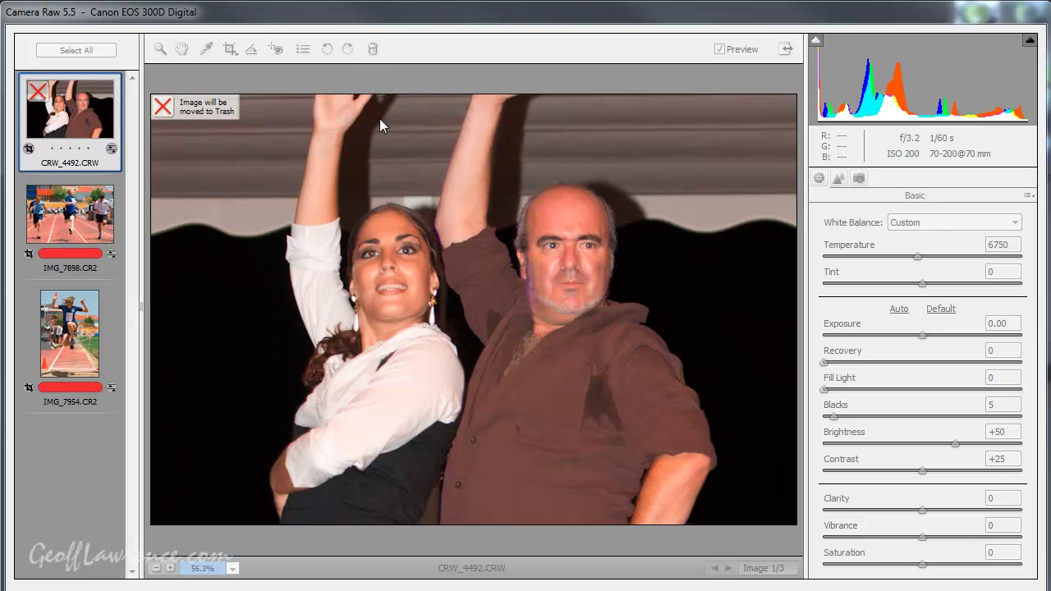
click(374, 50)
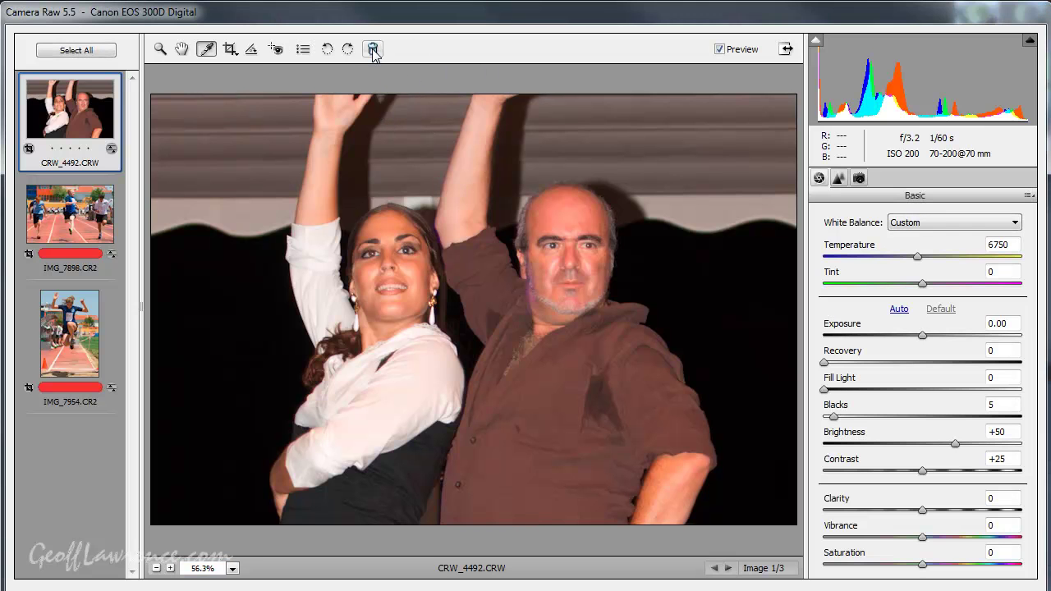